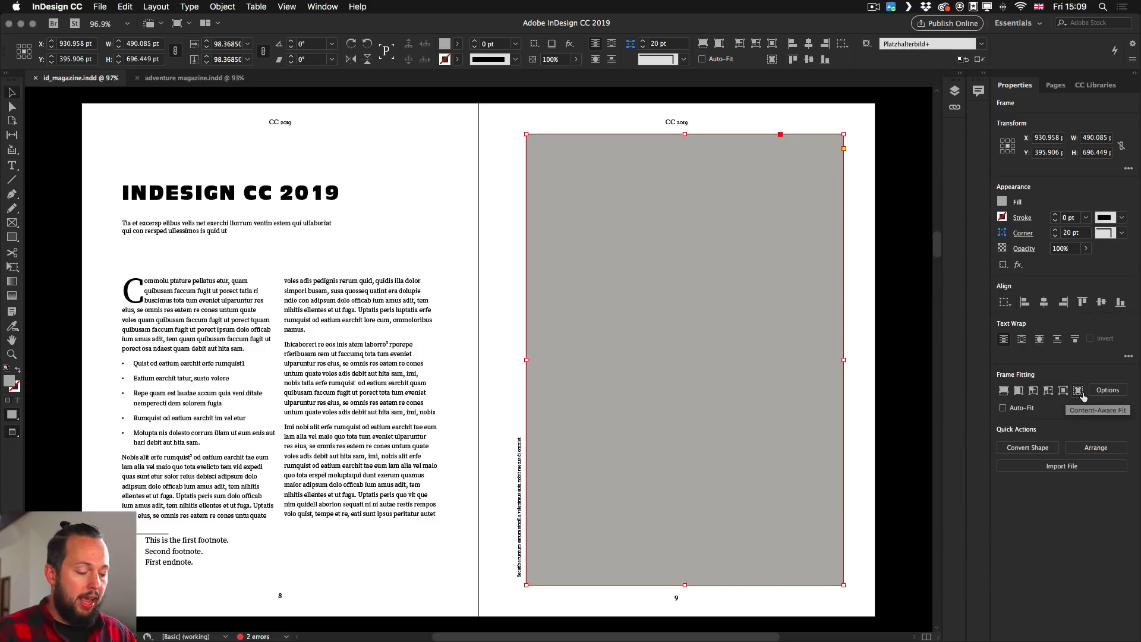
- Check the Content-Aware Fit default in the General preferences, close them without changes and deselect the grey frame
{"action": "key", "text": "super+k"}
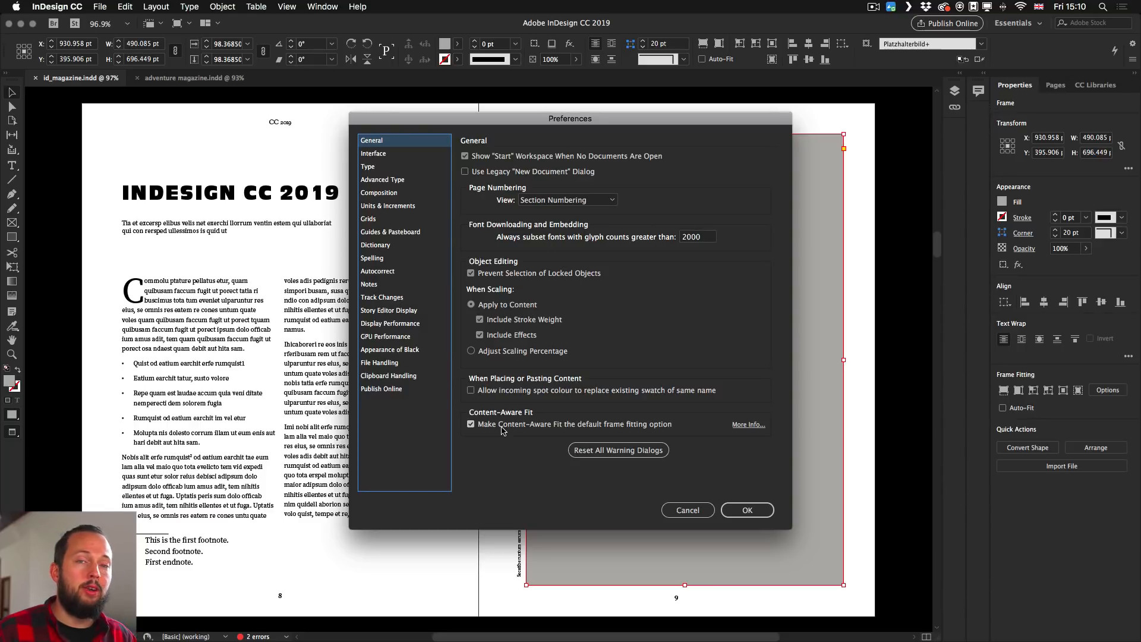
{"action": "left_click", "coordinate": [703, 510]}
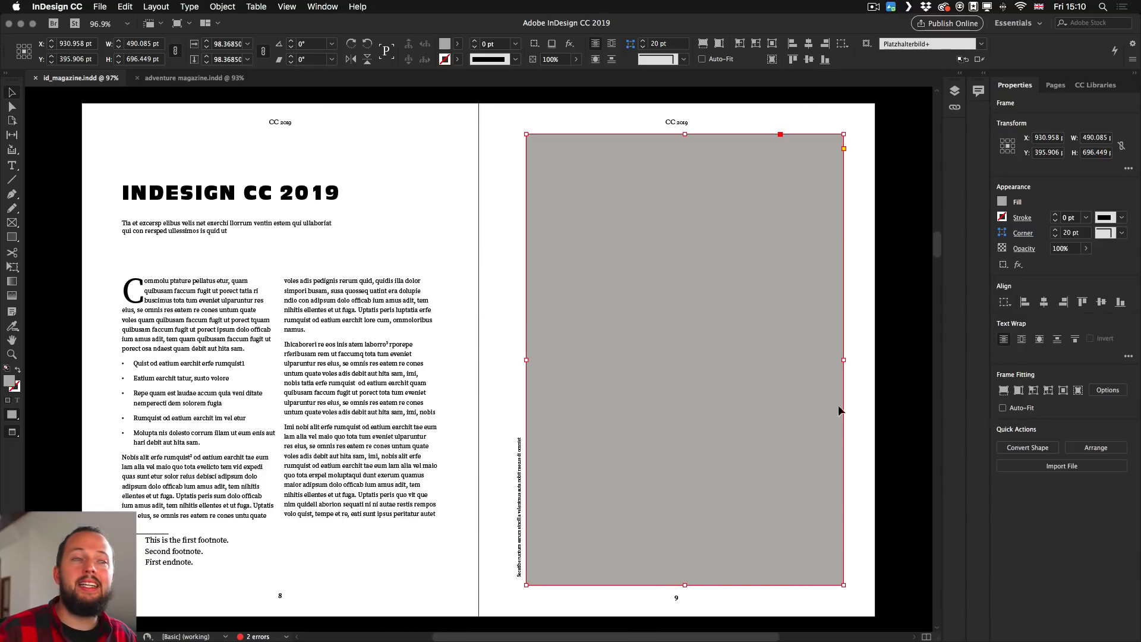
{"action": "left_click", "coordinate": [889, 376]}
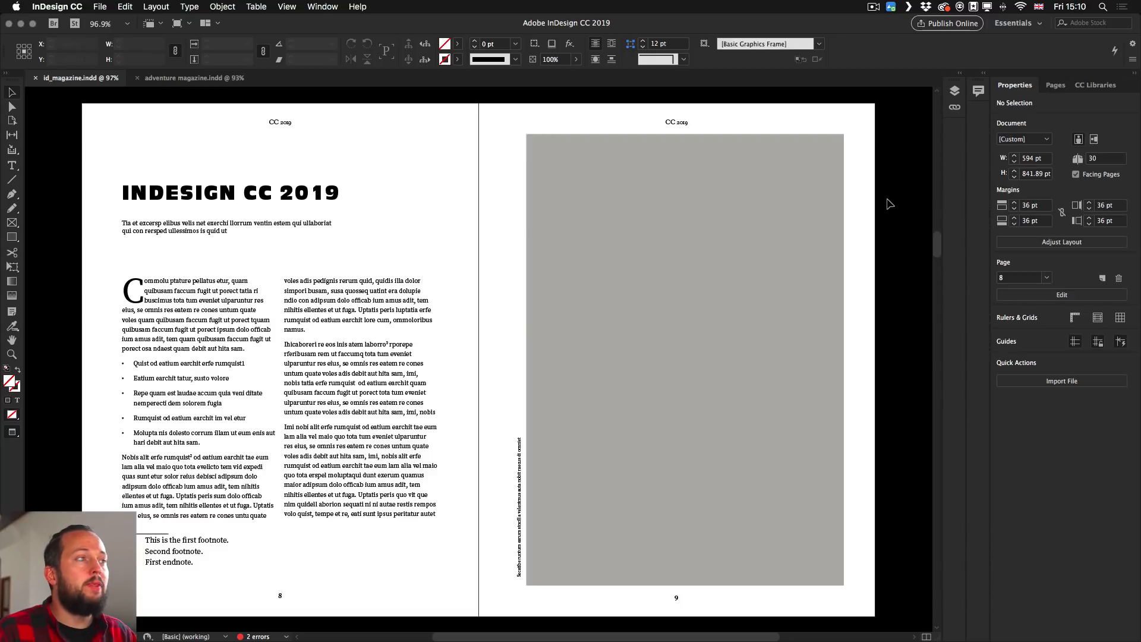
- Fill the grey frame on page 9 with the library photos backlit-1870004, beautiful-1867093 and the runner's feet, each replacing the previous one
{"action": "left_click", "coordinate": [1095, 85]}
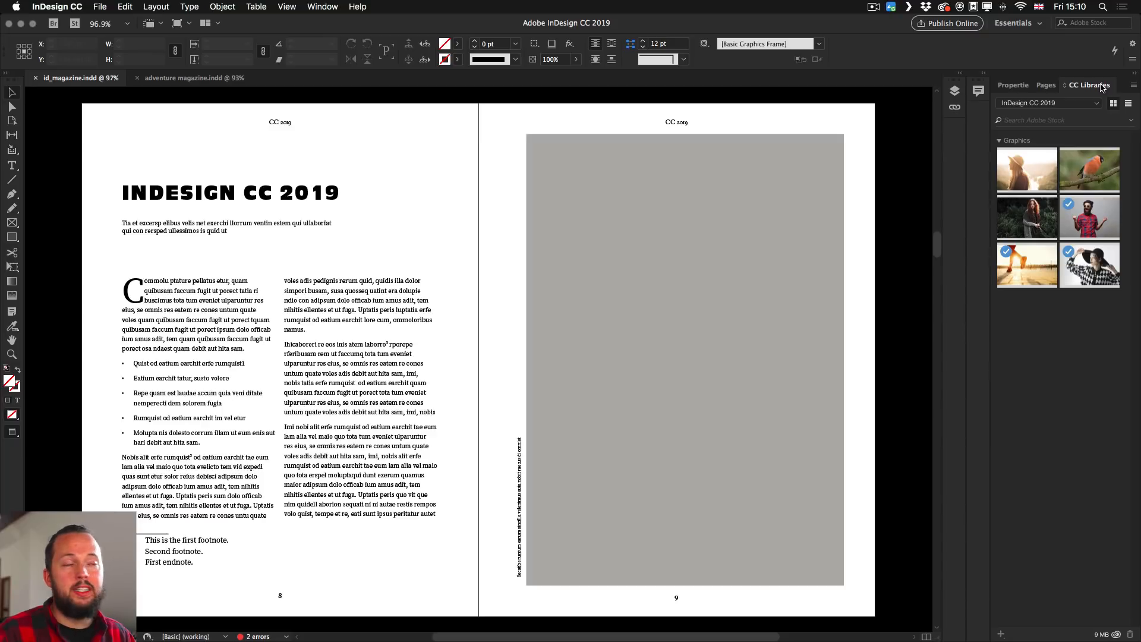
{"action": "left_click_drag", "start_coordinate": [1029, 171], "coordinate": [708, 278]}
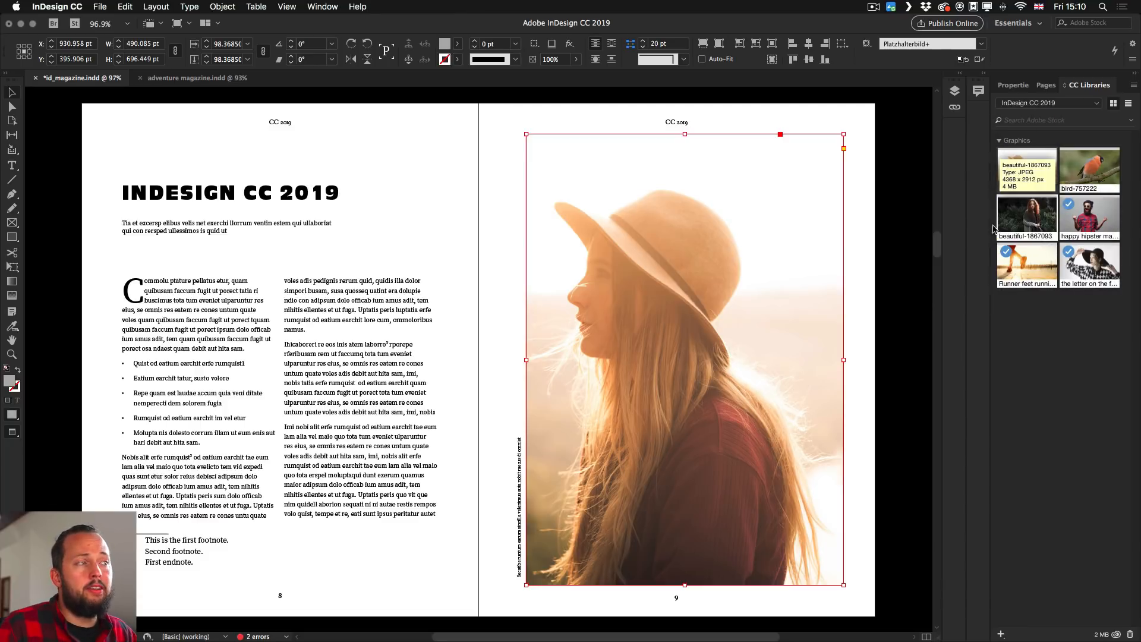
{"action": "left_click_drag", "start_coordinate": [1028, 218], "coordinate": [761, 290]}
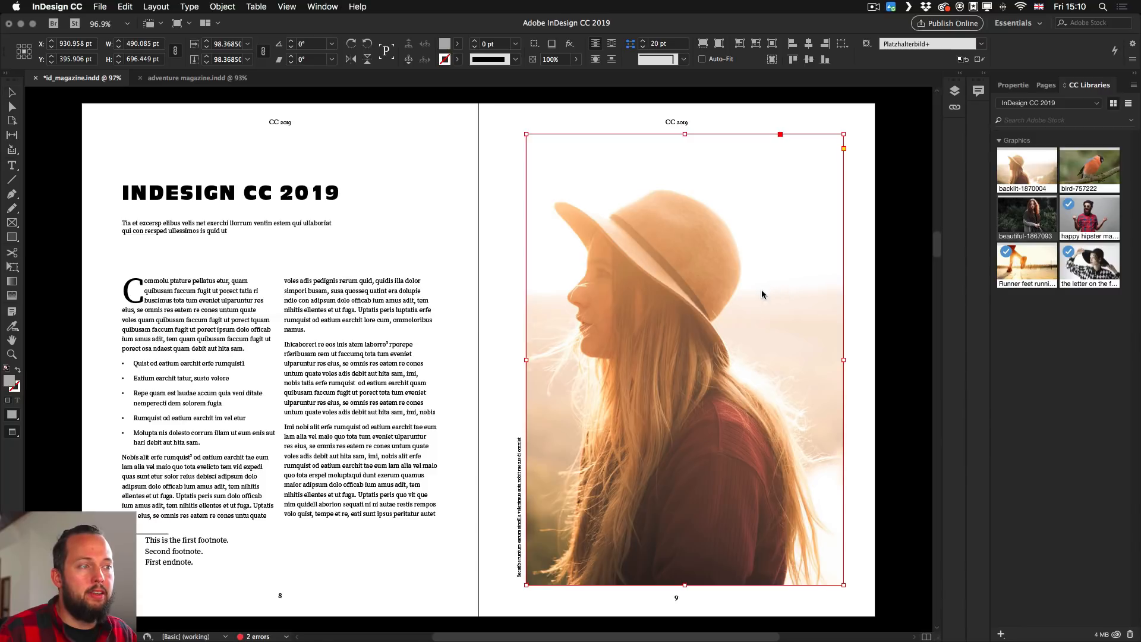
{"action": "left_click", "coordinate": [738, 288]}
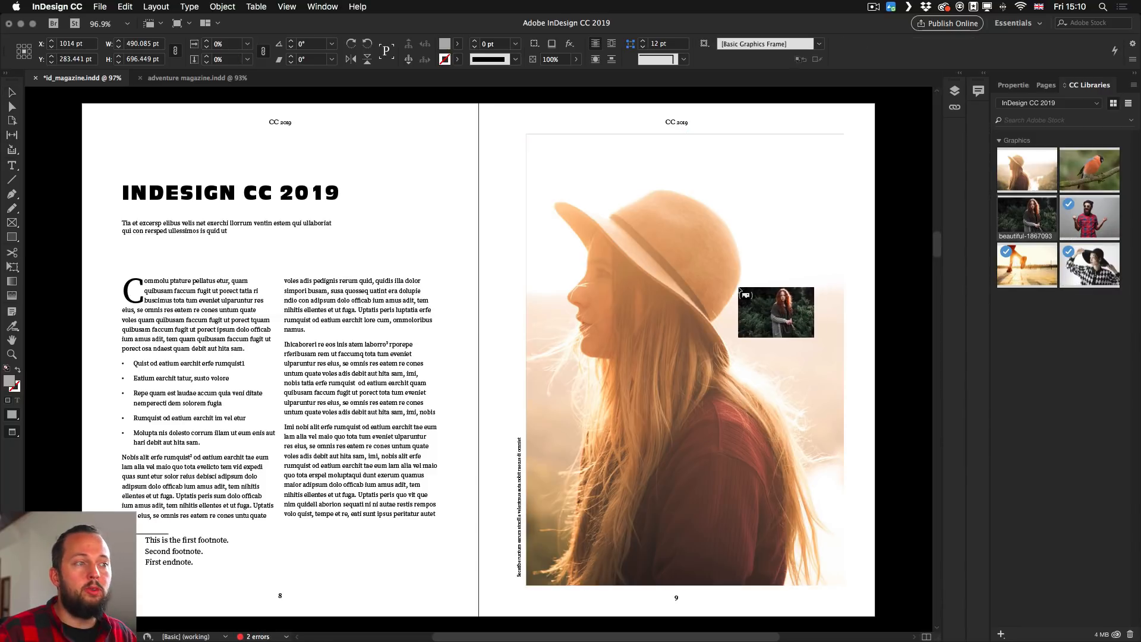
{"action": "left_click", "coordinate": [739, 290]}
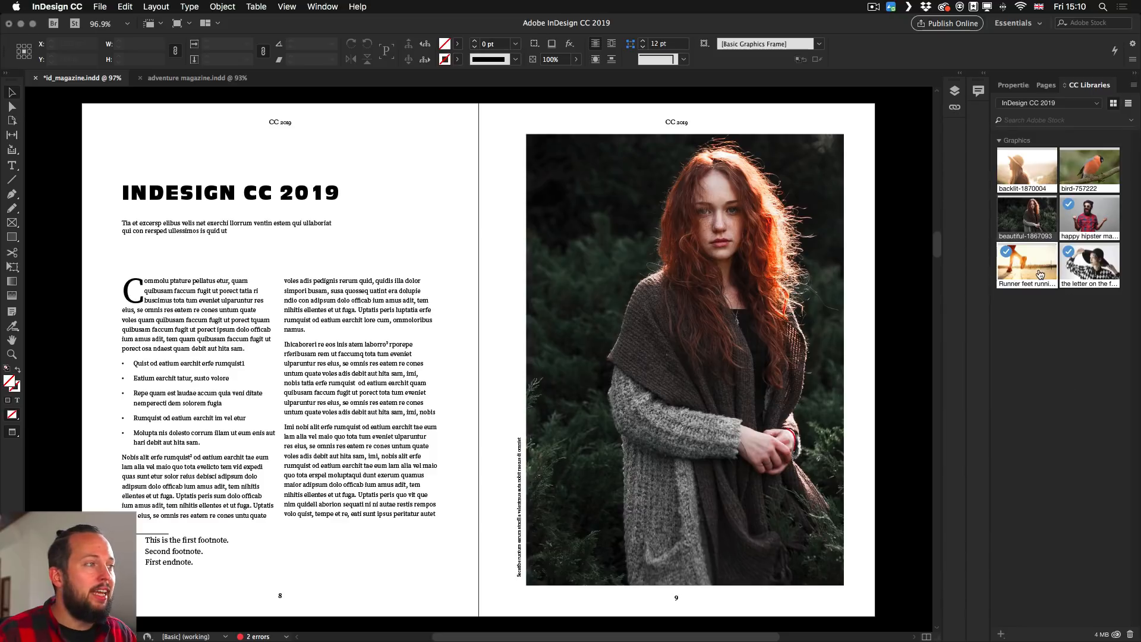
{"action": "mouse_move", "coordinate": [1013, 276]}
{"action": "left_click_drag", "start_coordinate": [1013, 277], "coordinate": [562, 334]}
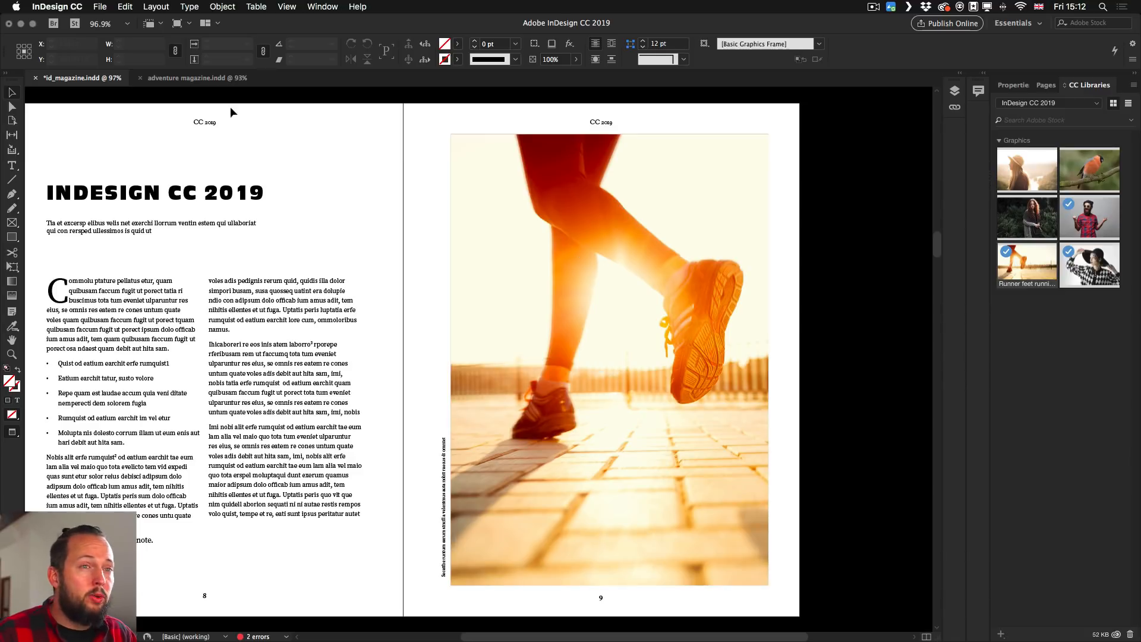
- Switch to the adventure magazine document, bring up its document properties and hide the Control panel
{"action": "left_click", "coordinate": [168, 79]}
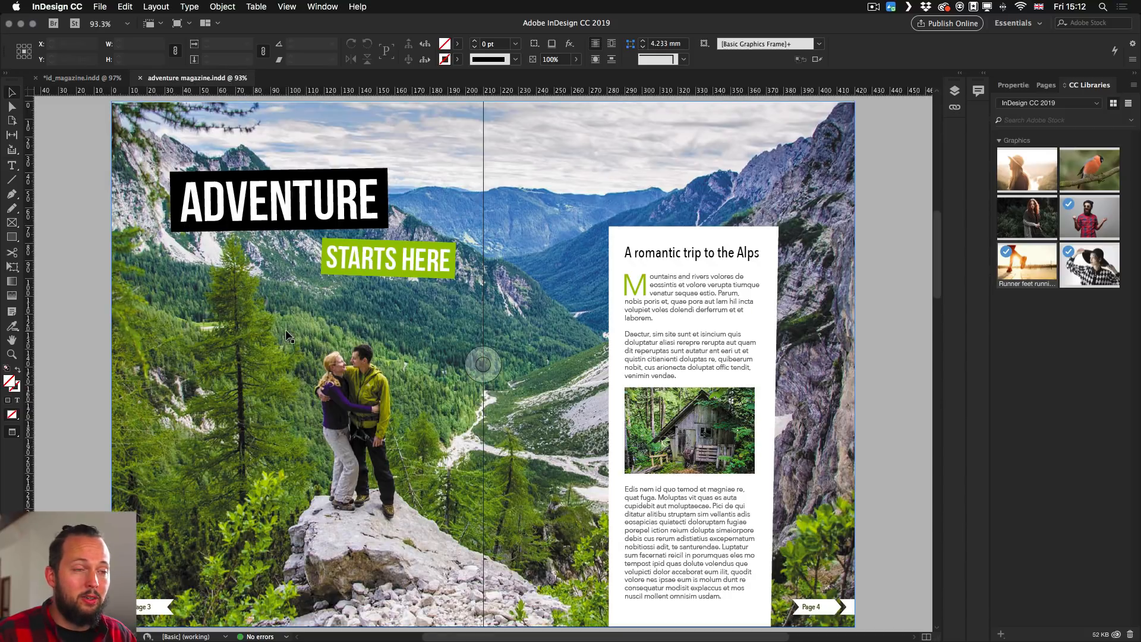
{"action": "left_click", "coordinate": [1013, 85]}
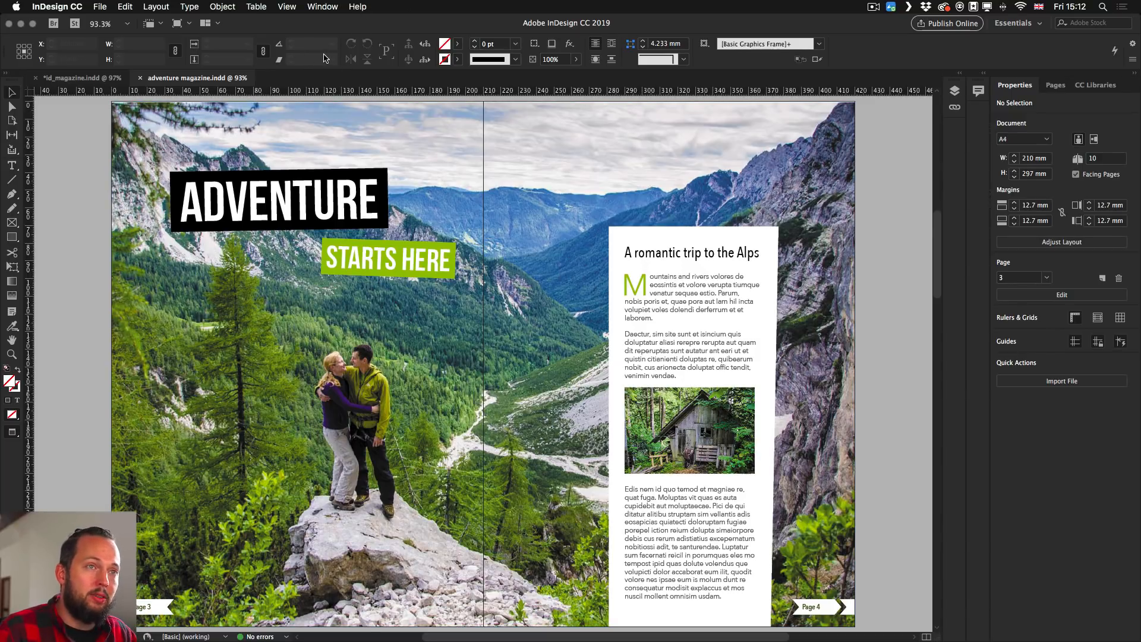
{"action": "left_click", "coordinate": [321, 6]}
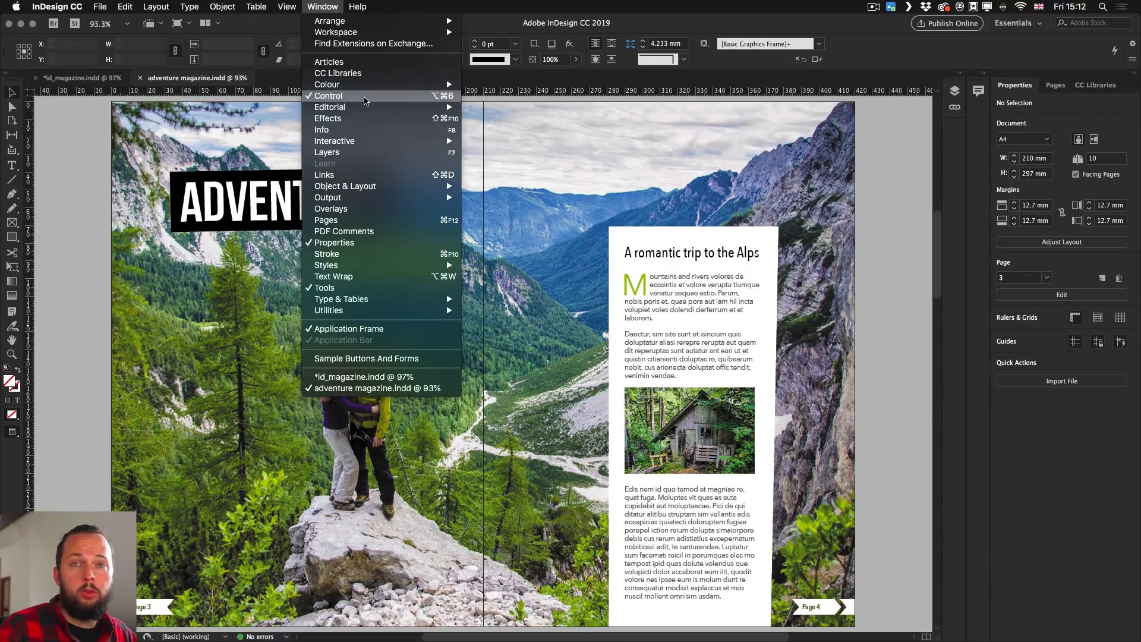
{"action": "left_click", "coordinate": [363, 97]}
{"action": "key", "text": "super+alt+0"}
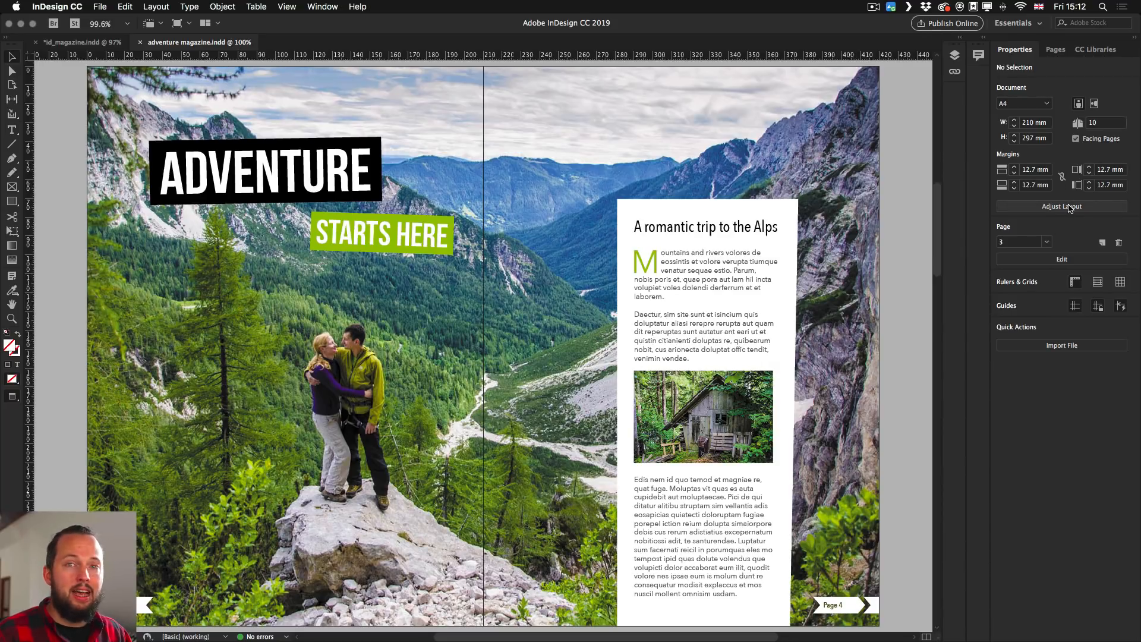
- Set the top page margin of the adventure magazine to 10 mm
{"action": "key", "text": "super+5"}
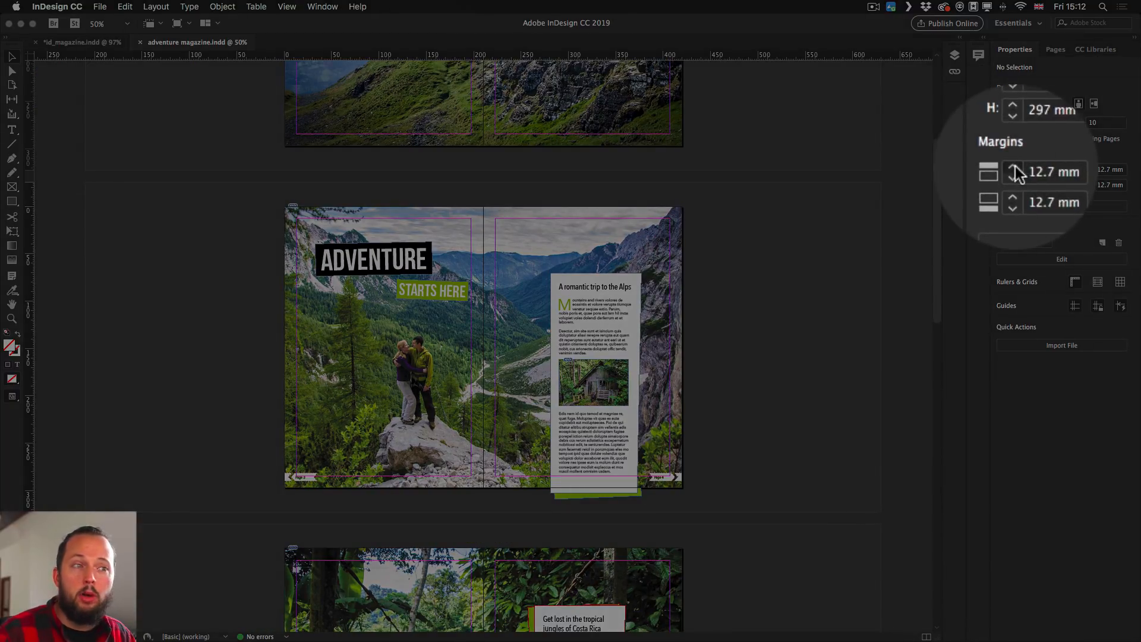
{"action": "left_click", "coordinate": [1014, 166]}
{"action": "left_click", "coordinate": [1015, 167]}
{"action": "left_click", "coordinate": [1015, 167]}
{"action": "left_click", "coordinate": [1015, 167]}
{"action": "left_click", "coordinate": [1015, 167]}
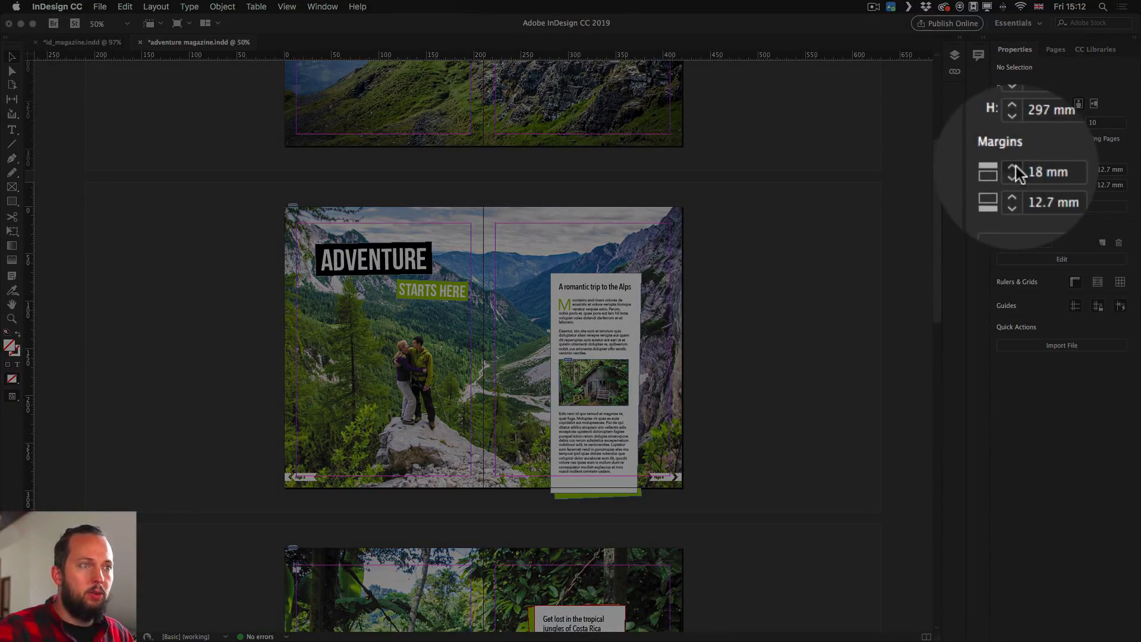
{"action": "left_click", "coordinate": [1015, 167]}
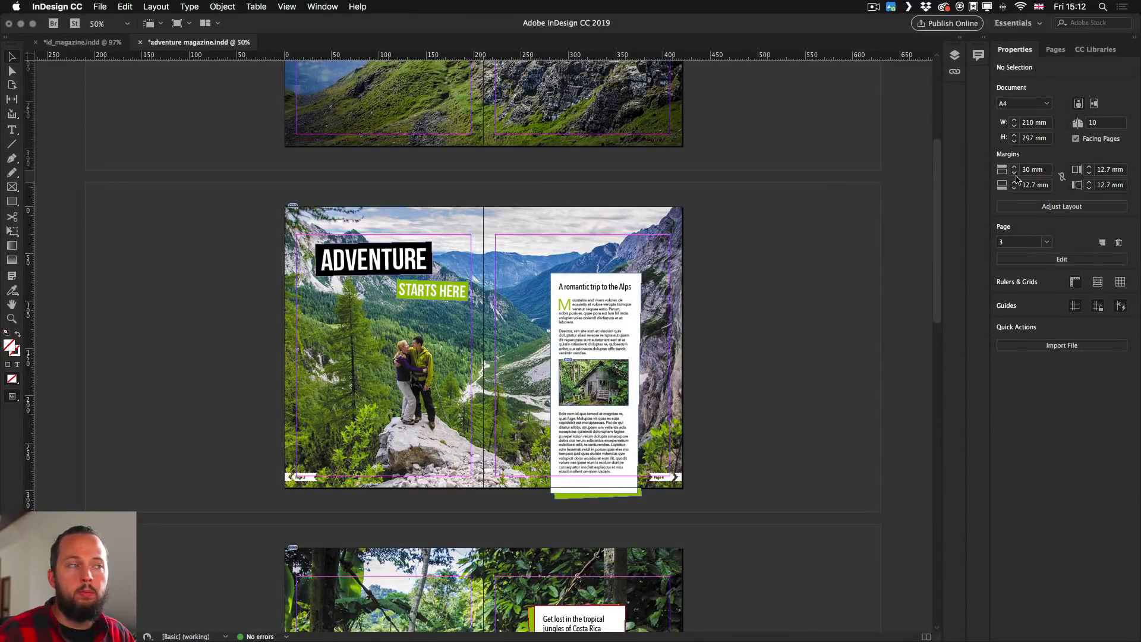
{"action": "left_click", "coordinate": [1014, 173], "text": "shift"}
{"action": "left_click", "coordinate": [1015, 173], "text": "shift"}
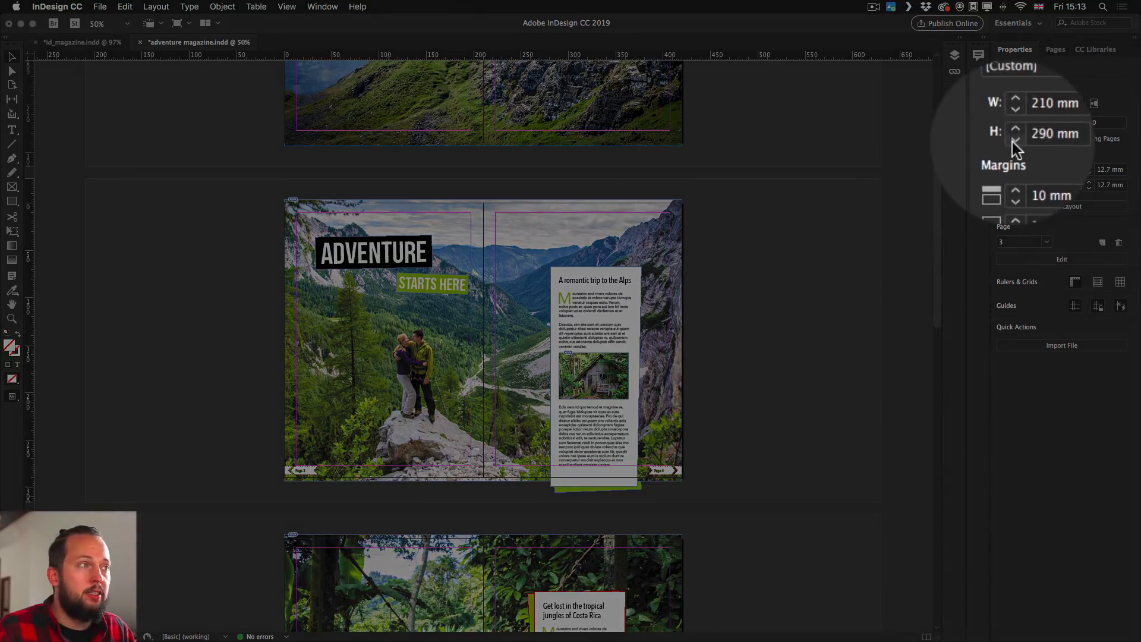
- Reduce the page height directly to 230 mm and preview how the spread is cropped
{"action": "left_click", "coordinate": [1014, 140], "text": "shift"}
{"action": "left_click", "coordinate": [1015, 140], "text": "shift"}
{"action": "left_click", "coordinate": [1014, 140], "text": "shift"}
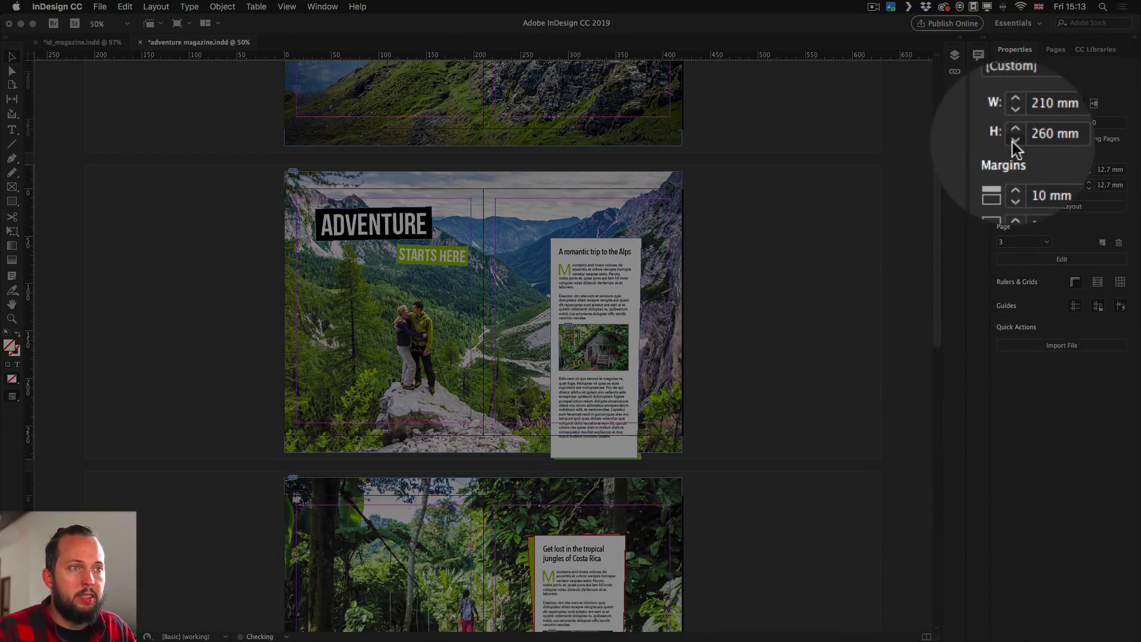
{"action": "left_click", "coordinate": [1015, 141], "text": "shift"}
{"action": "left_click", "coordinate": [1015, 141], "text": "shift"}
{"action": "left_click", "coordinate": [1014, 140], "text": "shift"}
{"action": "key", "text": "w"}
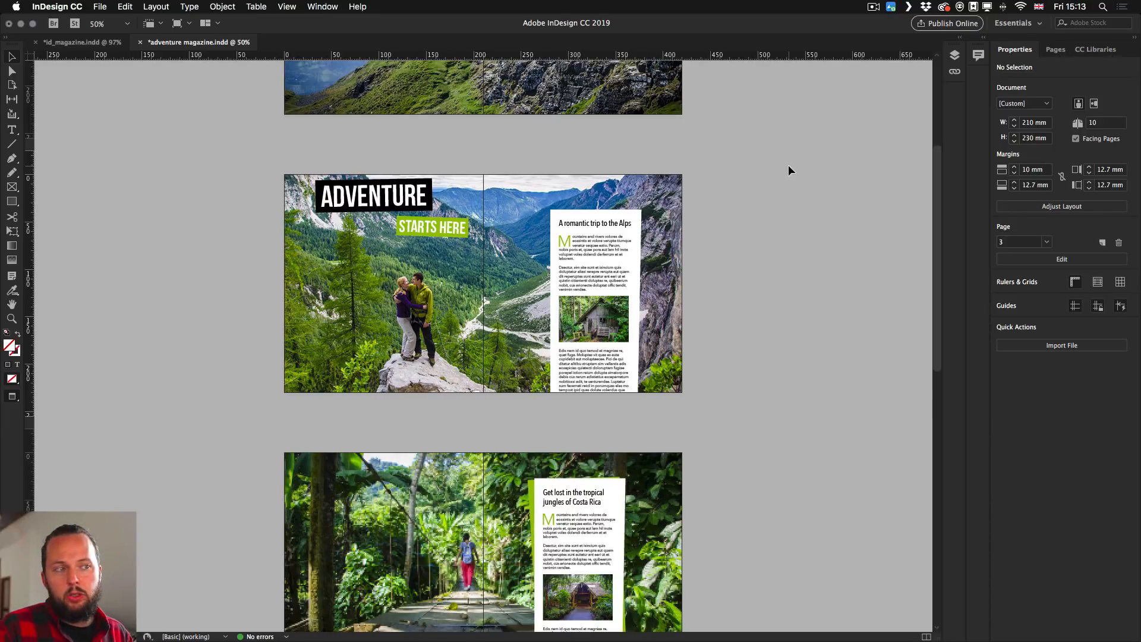
{"action": "key", "text": "super+alt+0"}
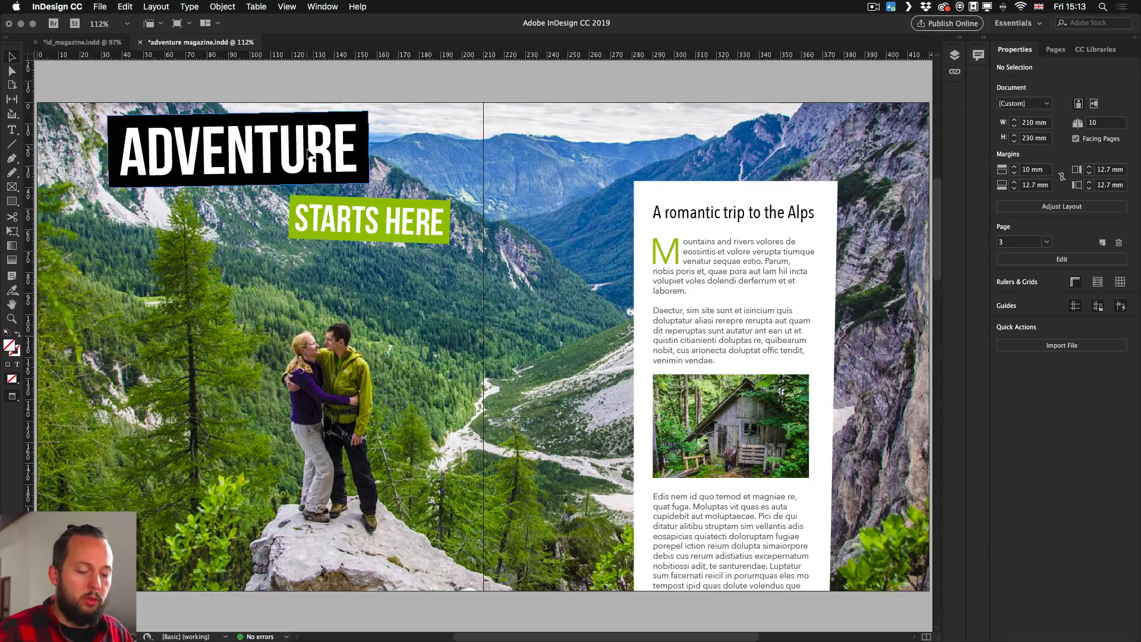
{"action": "key", "text": "w"}
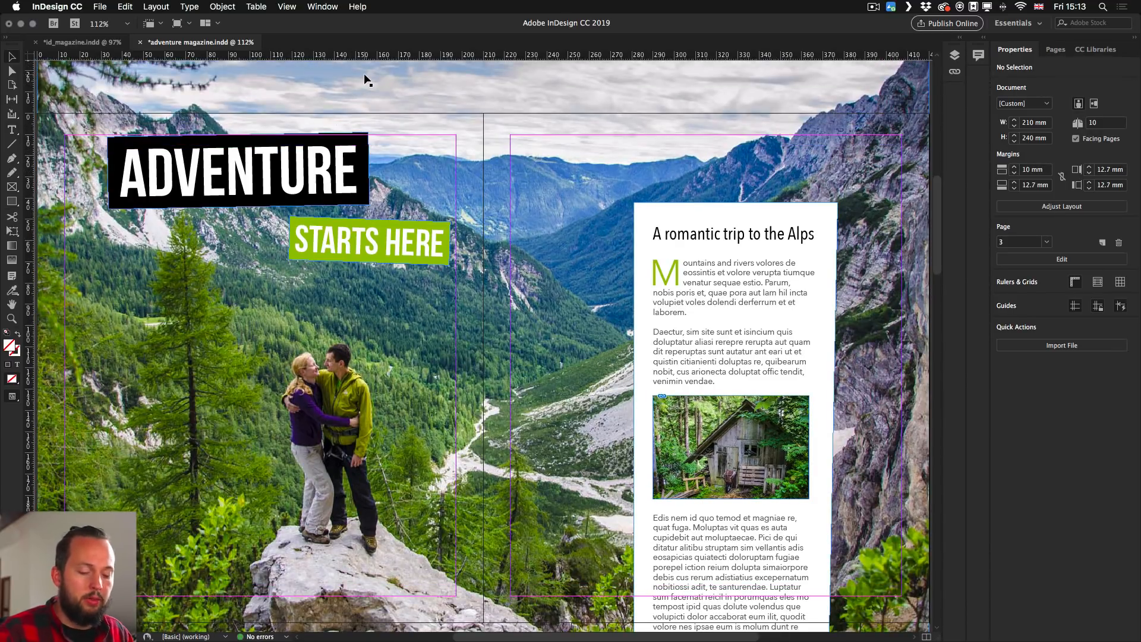
- Undo the page height changes to return the document to A4
{"action": "key", "text": "super+z"}
{"action": "key", "text": "super+z"}
{"action": "key", "text": "super+z"}
{"action": "key", "text": "super+z"}
{"action": "key", "text": "super+z"}
{"action": "key", "text": "super+z"}
{"action": "key", "text": "super+z"}
{"action": "key", "text": "super+z"}
{"action": "key", "text": "super+z"}
{"action": "key", "text": "super+z"}
{"action": "key", "text": "super+z"}
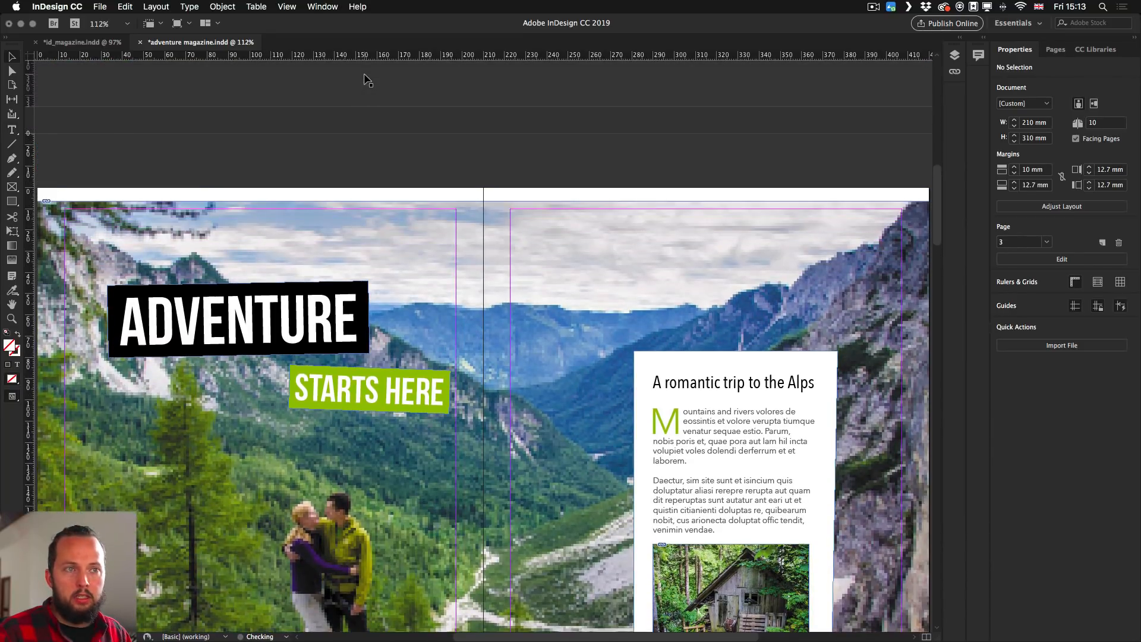
{"action": "key", "text": "super+z"}
{"action": "key", "text": "super+z"}
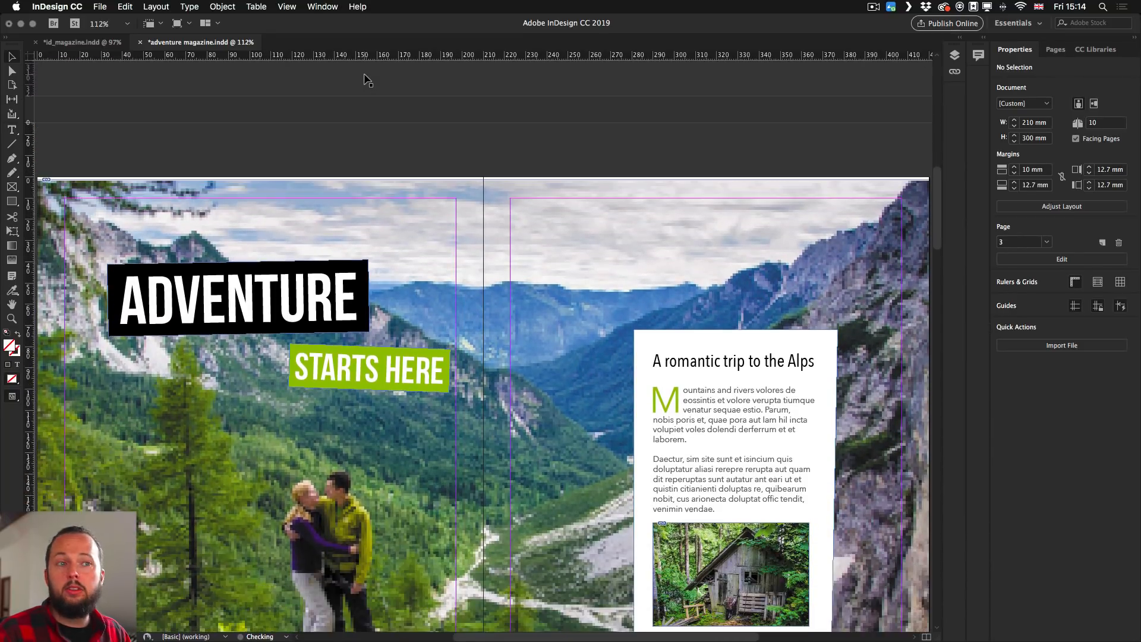
- Adjust the layout to a page height of 240 mm with Adjust Font Size enabled, and dismiss the notice about hidden objects
{"action": "key", "text": "super+minus"}
{"action": "key", "text": "super+minus"}
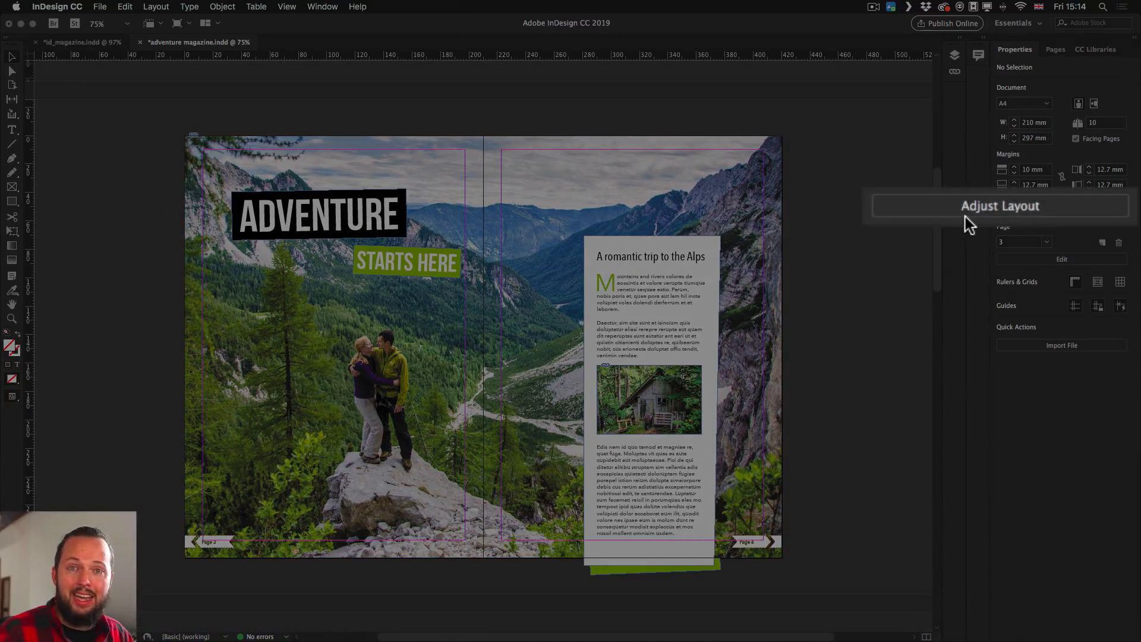
{"action": "left_click", "coordinate": [1080, 213]}
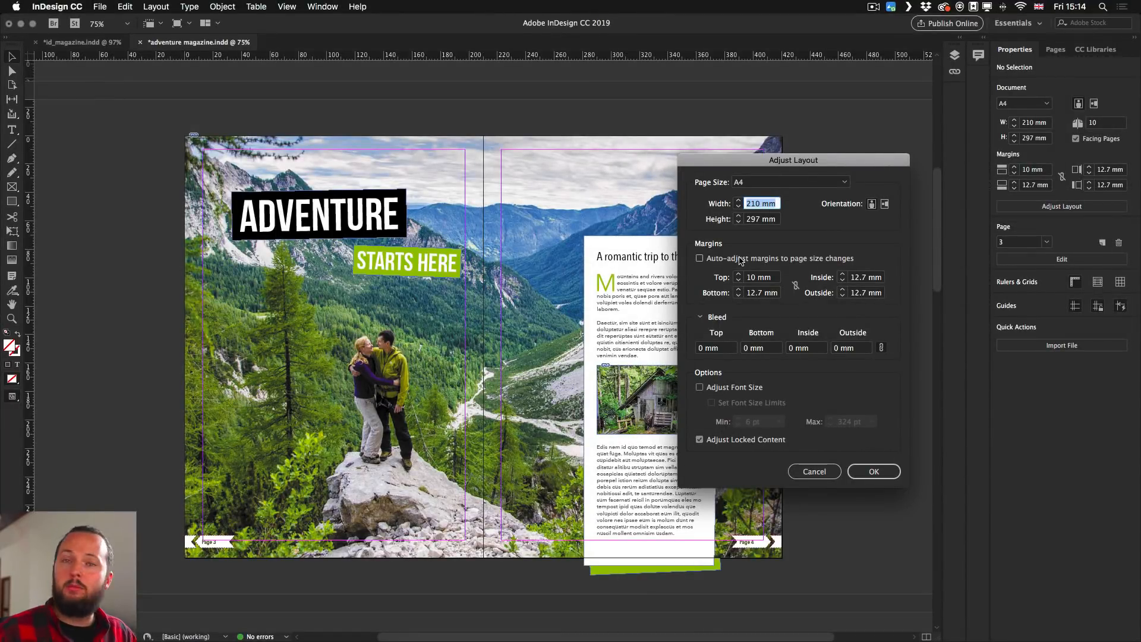
{"action": "left_click", "coordinate": [733, 389]}
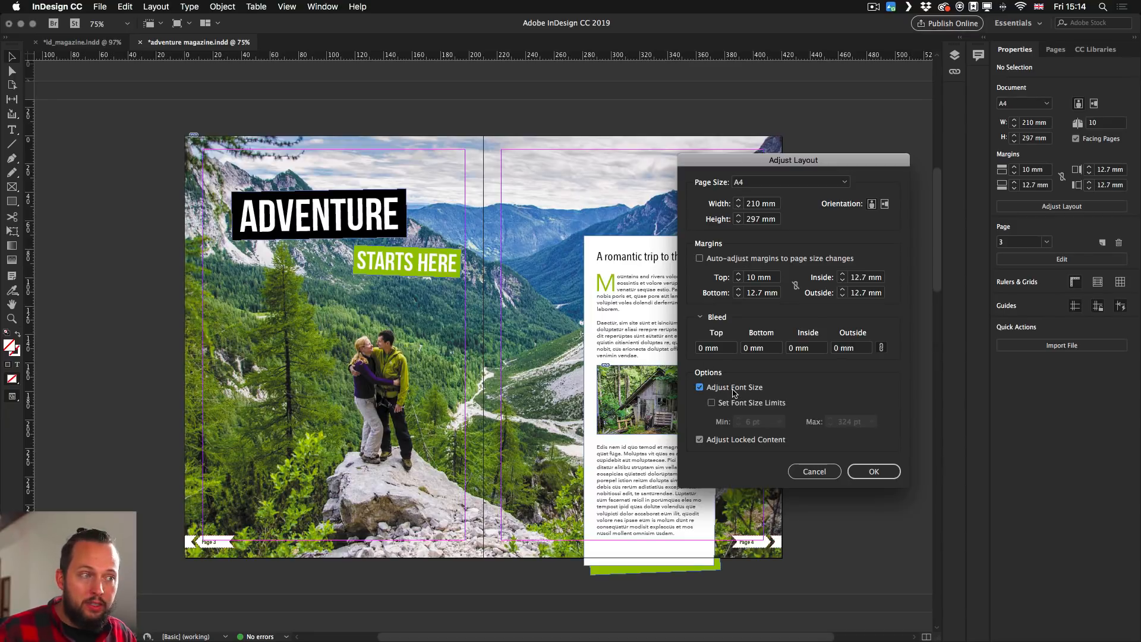
{"action": "left_click", "coordinate": [738, 223], "text": "shift"}
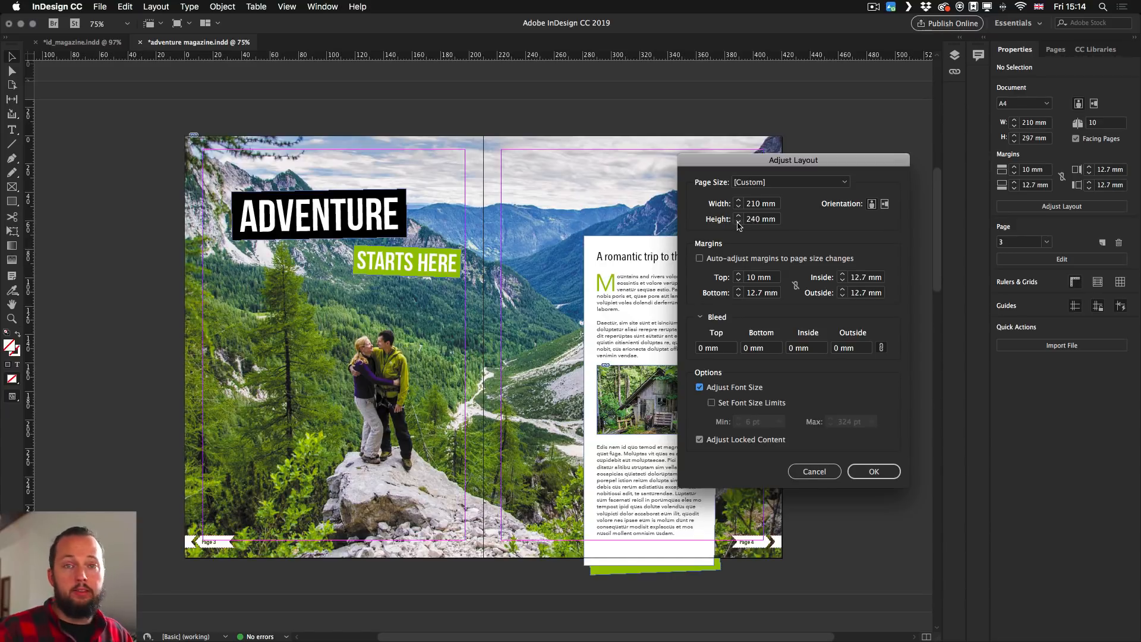
{"action": "left_click", "coordinate": [874, 471]}
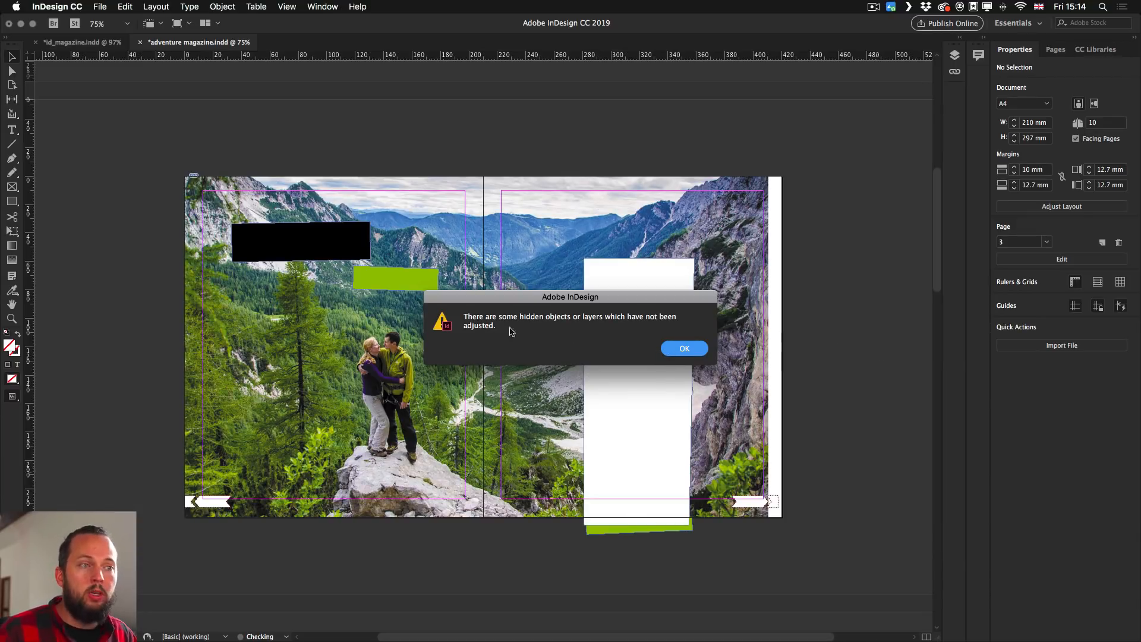
{"action": "left_click", "coordinate": [675, 352]}
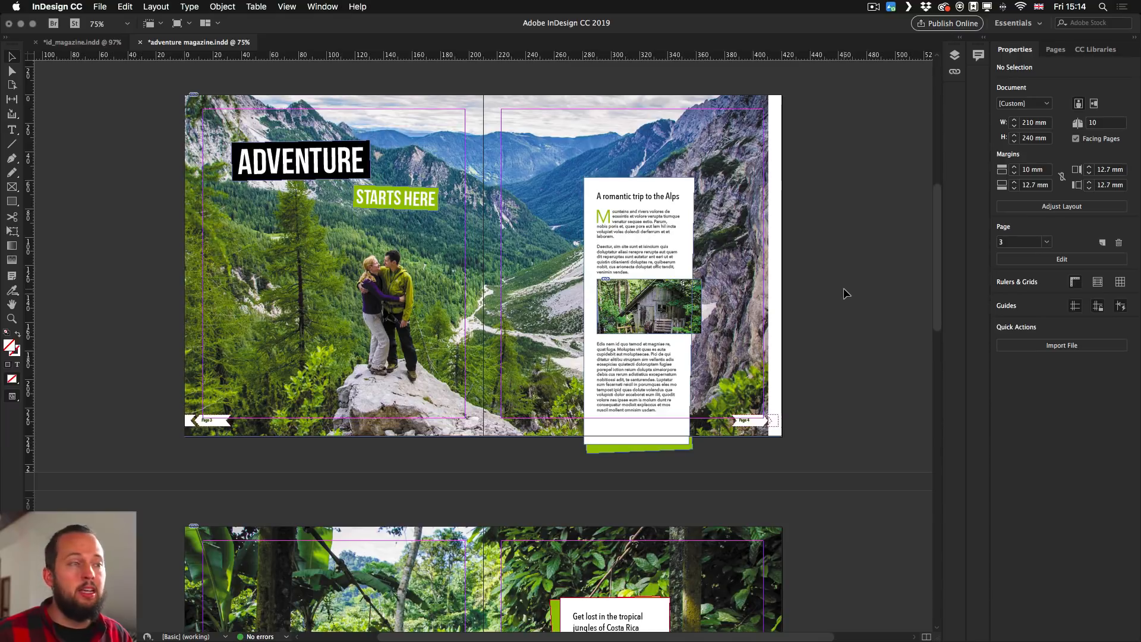
- Widen the background mountain photo to 420 mm so it covers the full spread, and refit the image in its frame
{"action": "key", "text": "super+alt+0"}
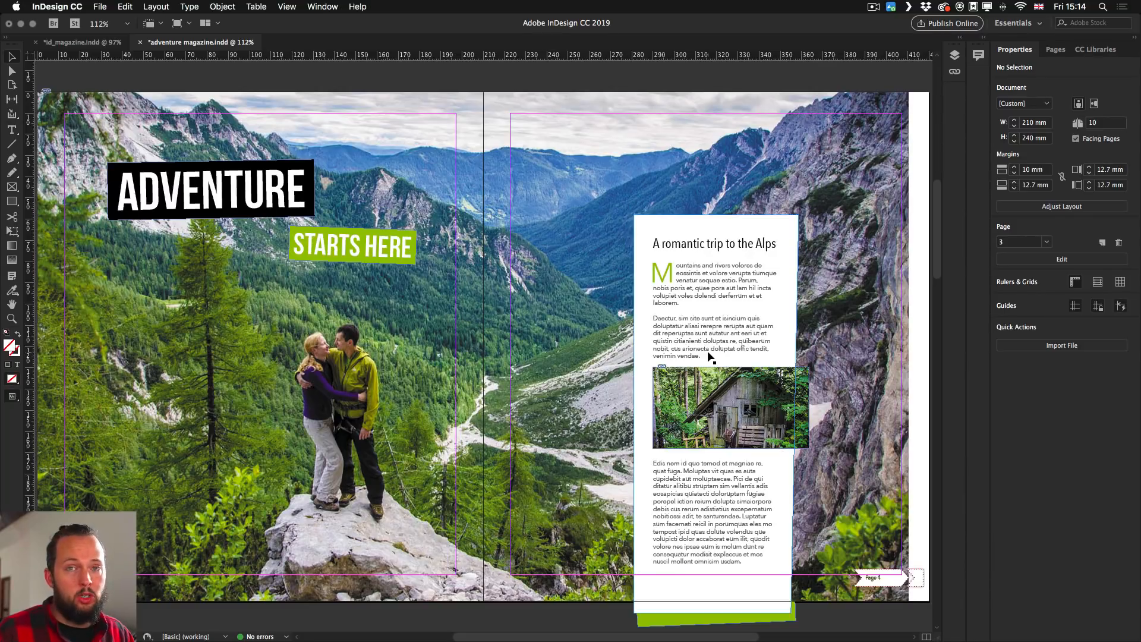
{"action": "left_click", "coordinate": [817, 177]}
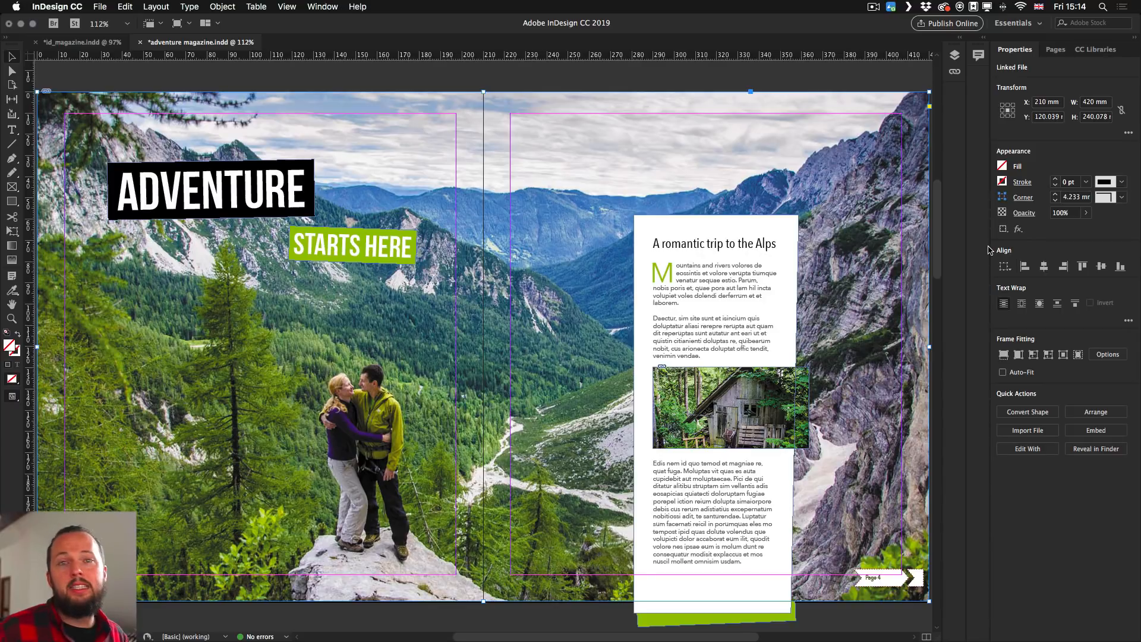
- Narrow the inline cabin photo's frame to about 60 mm to match the text column and apply Content-Aware Fit
{"action": "left_click", "coordinate": [731, 407]}
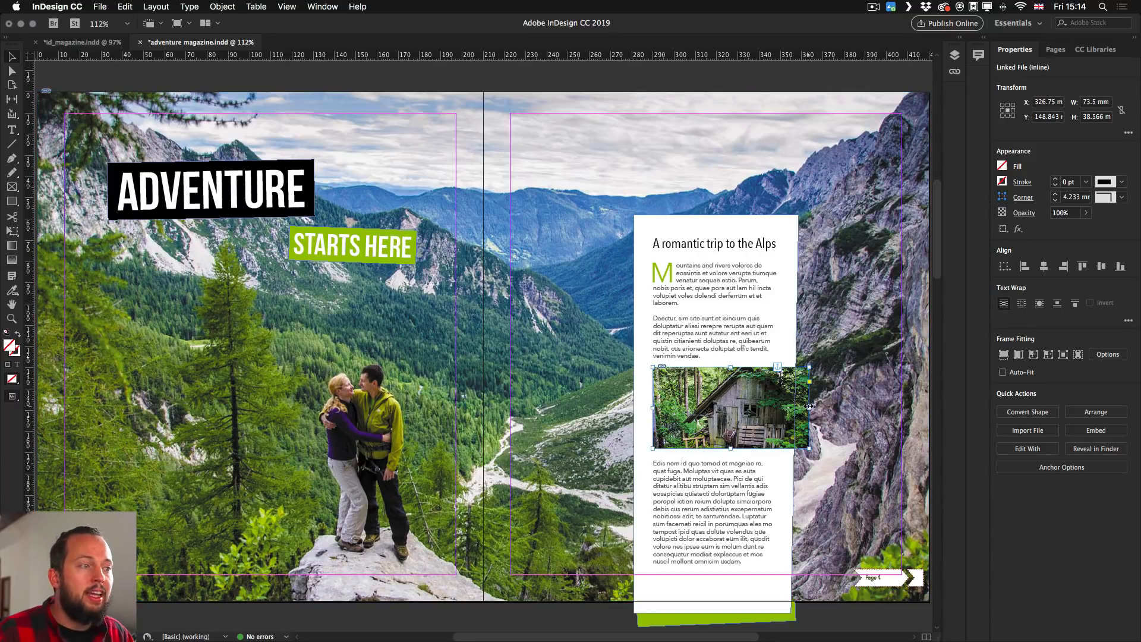
{"action": "left_click_drag", "start_coordinate": [809, 407], "coordinate": [779, 407]}
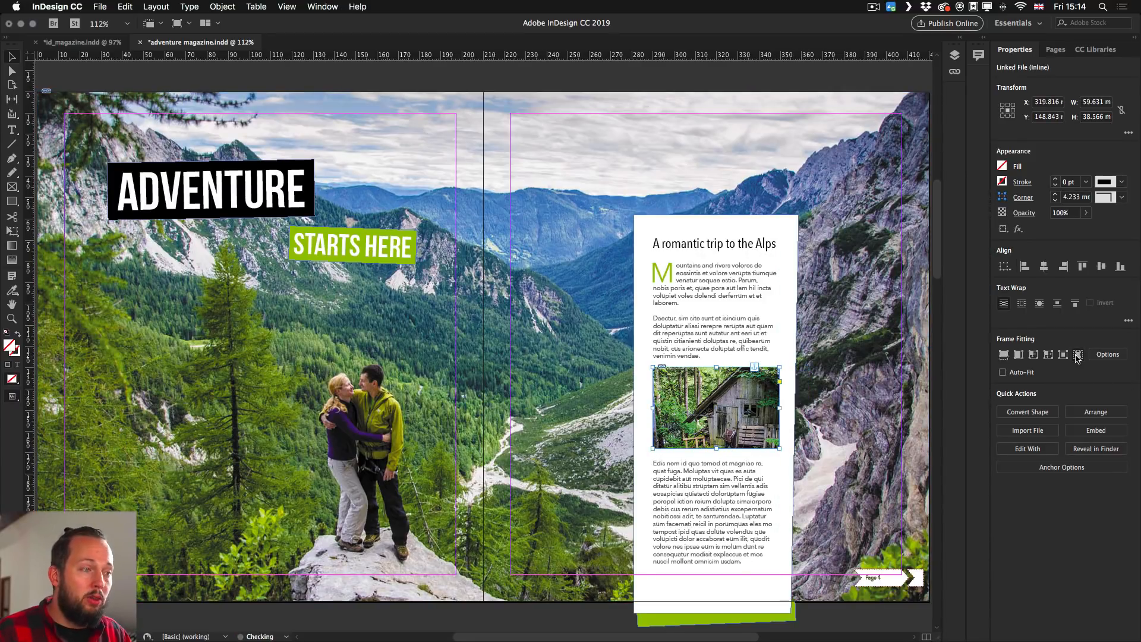
{"action": "left_click", "coordinate": [1077, 354]}
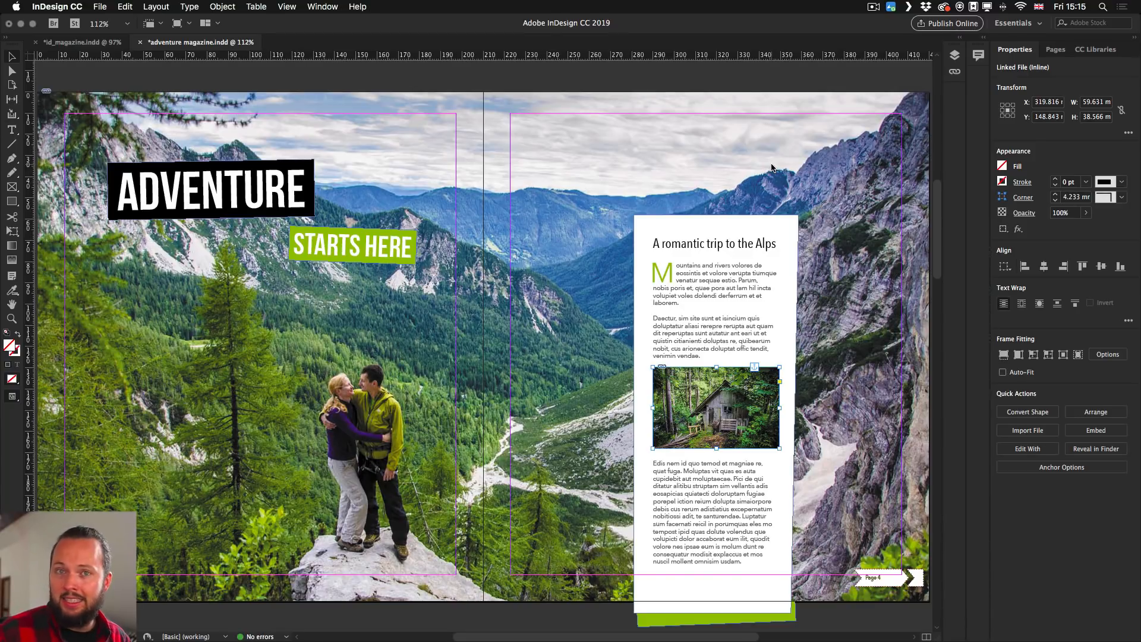
{"action": "left_click", "coordinate": [823, 78]}
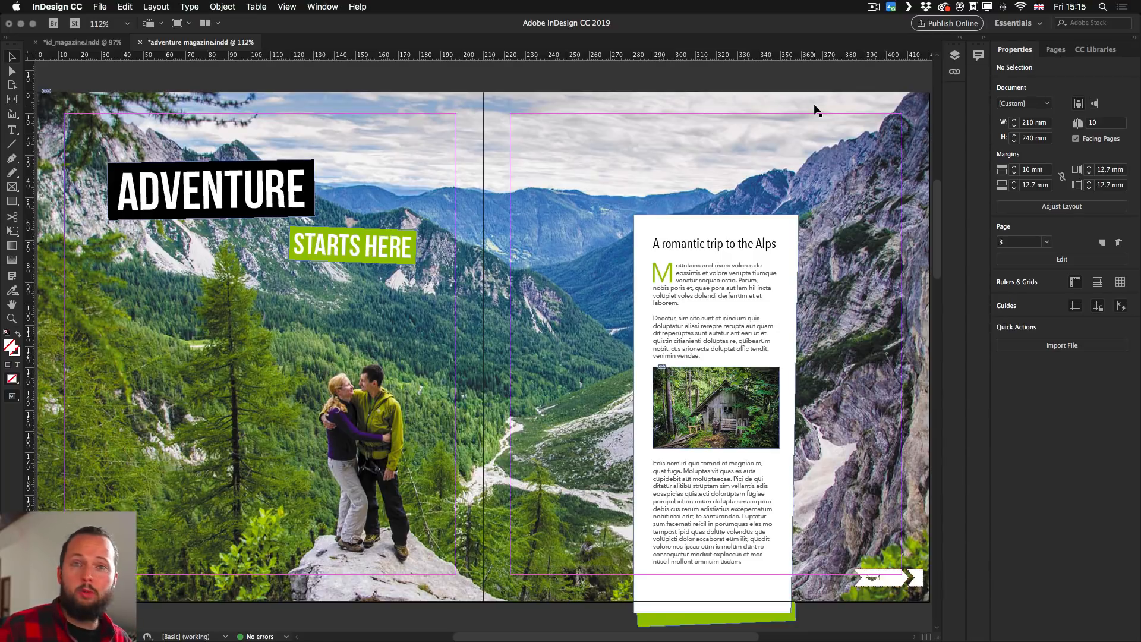
- Import the PDF comments from adventure magazine.pdf into the adventure magazine document
{"action": "left_click", "coordinate": [978, 53]}
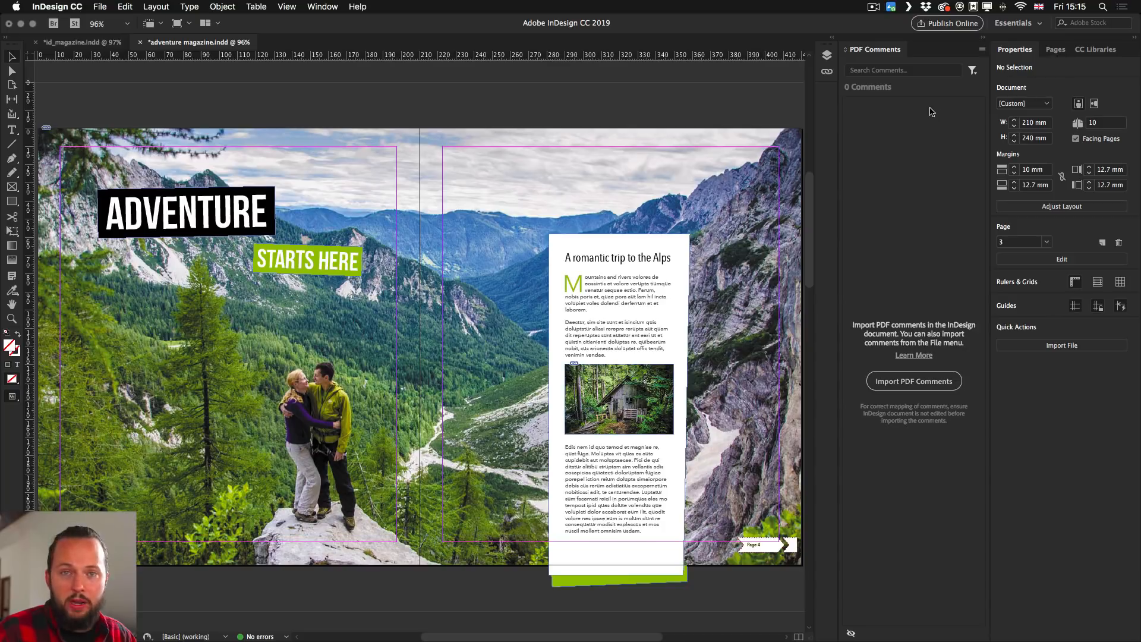
{"action": "left_click", "coordinate": [906, 380]}
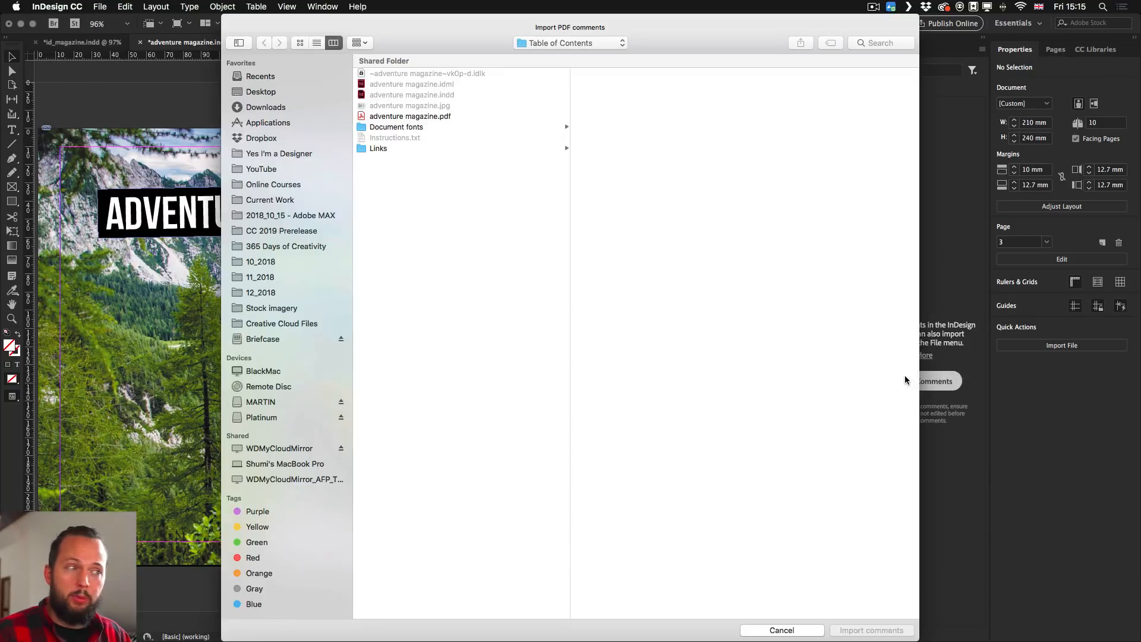
{"action": "left_click", "coordinate": [429, 116]}
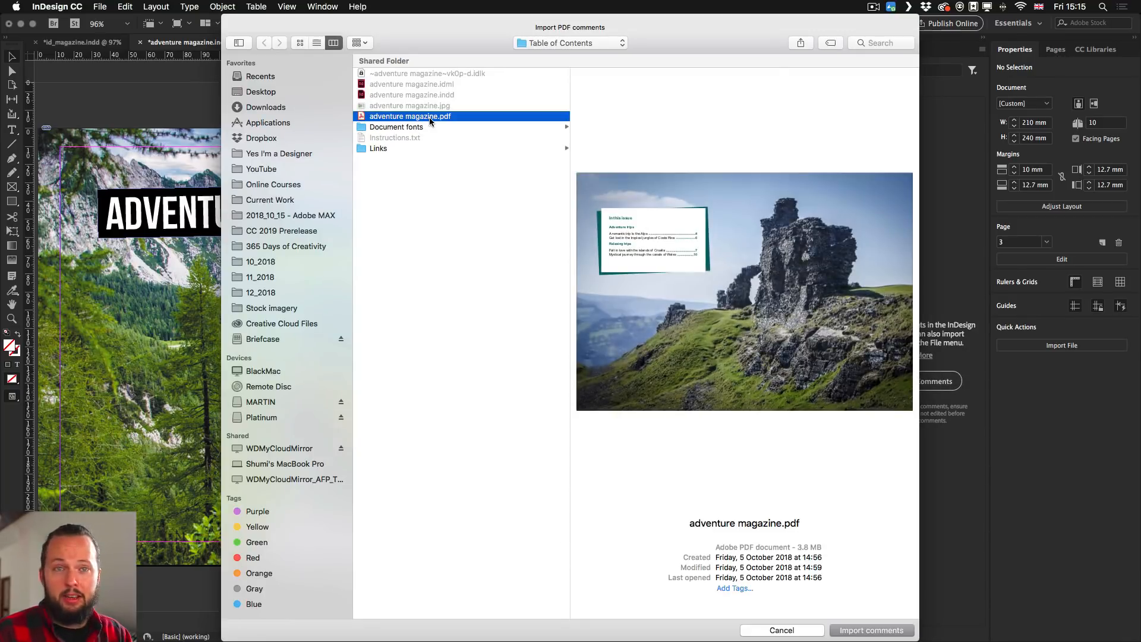
{"action": "key", "text": "Return"}
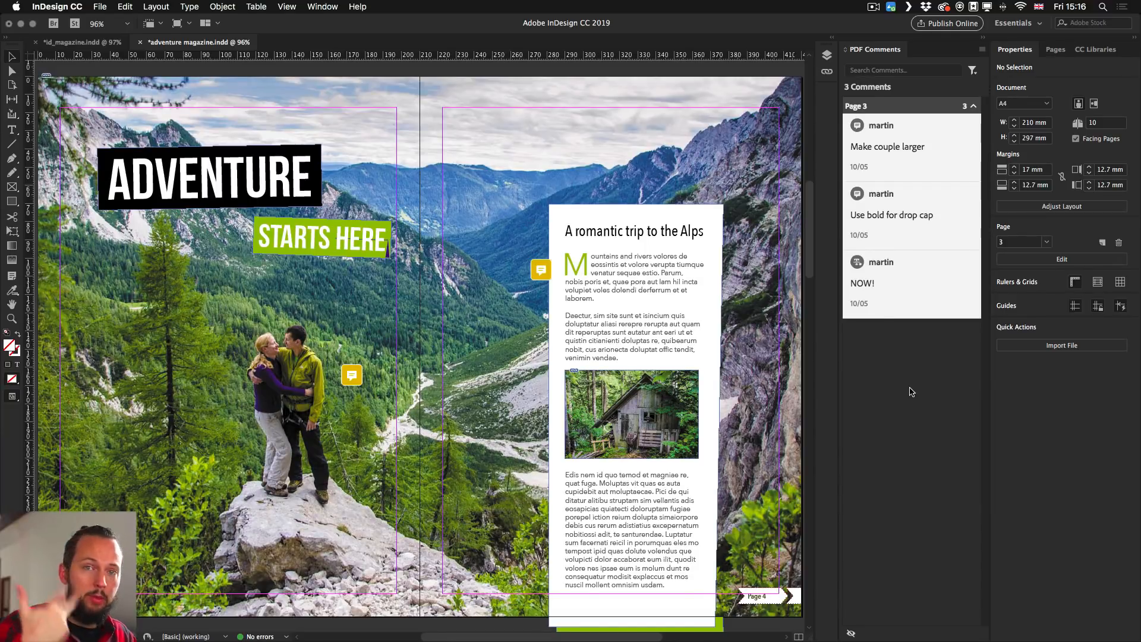
- Accept the reviewer's text edit that replaces "HERE" with "NOW!" in the green headline
{"action": "left_click", "coordinate": [900, 285]}
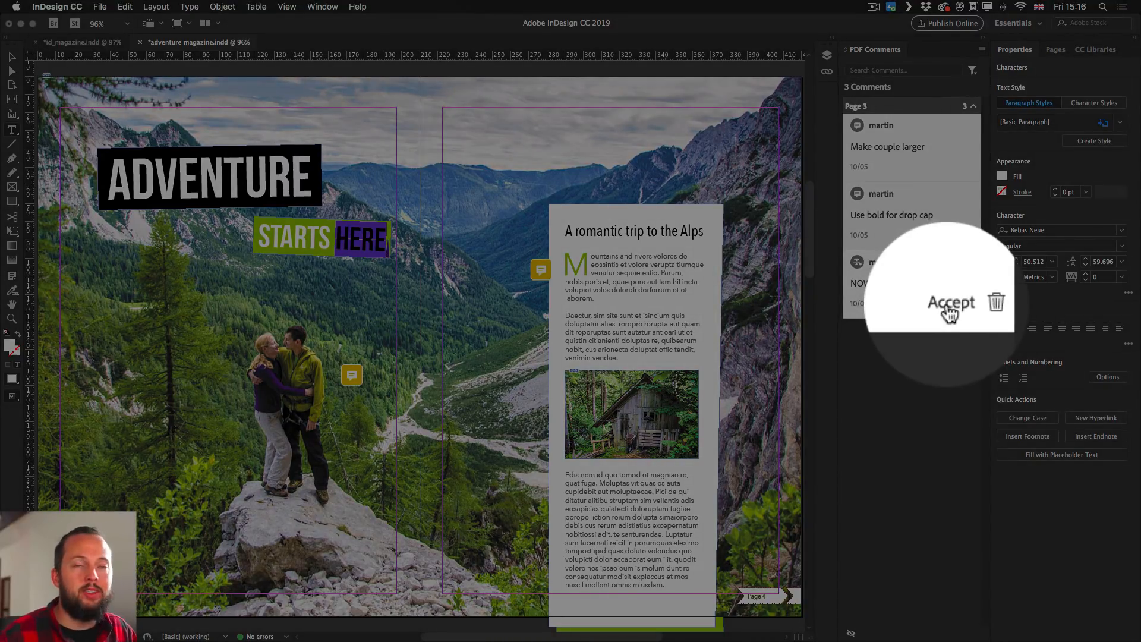
{"action": "left_click", "coordinate": [949, 307]}
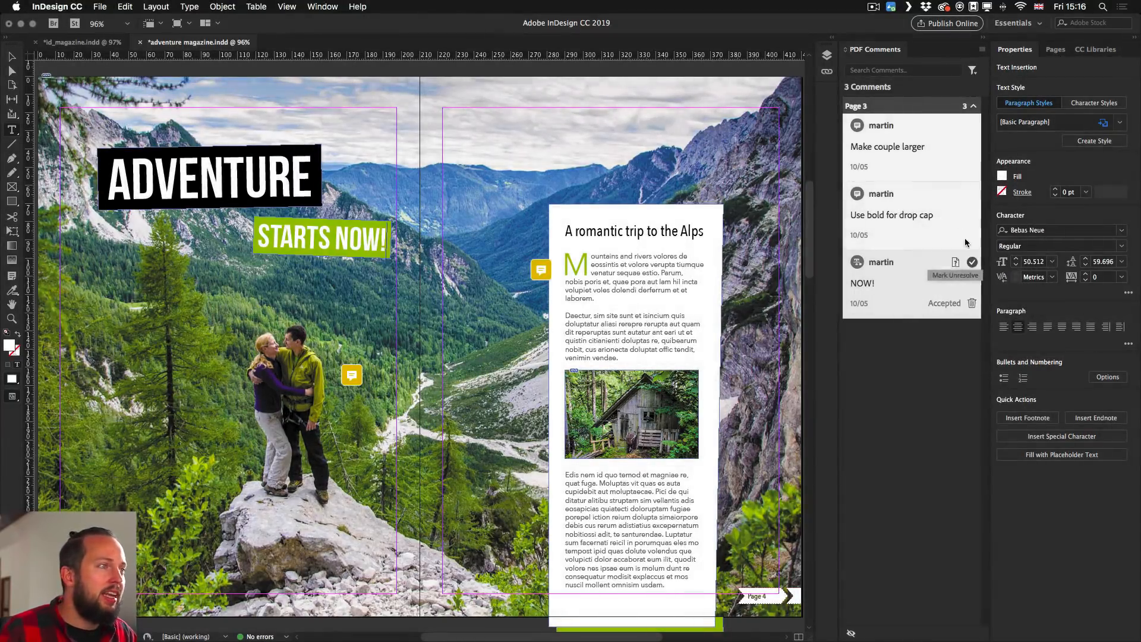
- Go to the "Use bold for drop cap" comment and set the article's M drop cap to Avenir Next Bold
{"action": "left_click", "coordinate": [908, 216]}
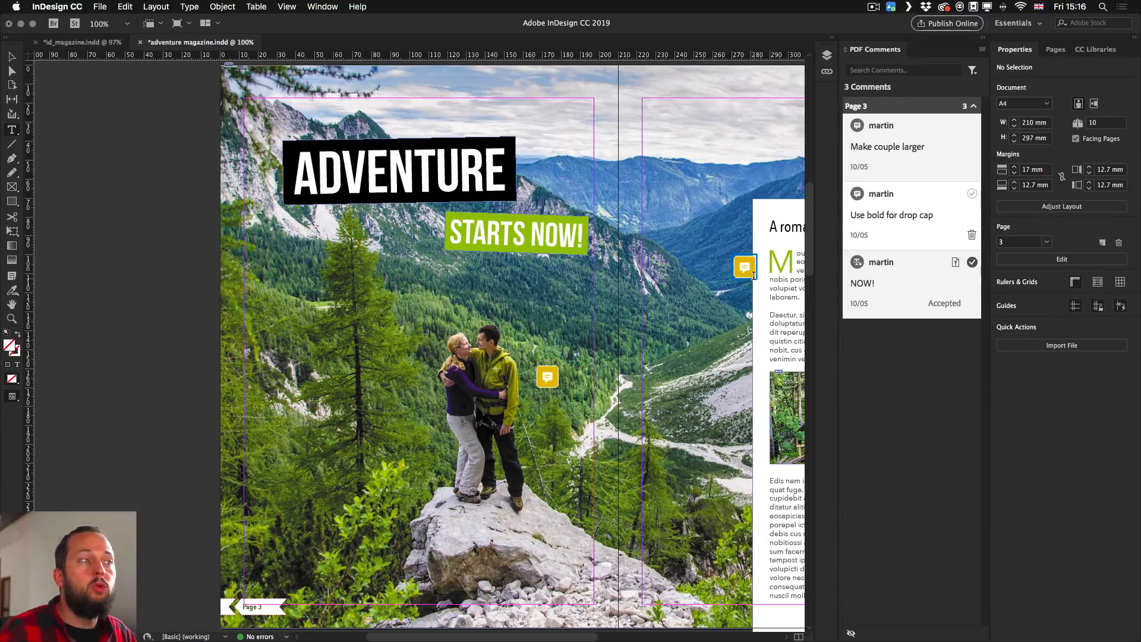
{"action": "left_click_drag", "start_coordinate": [753, 296], "coordinate": [429, 310]}
{"action": "left_click_drag", "start_coordinate": [470, 273], "coordinate": [443, 273]}
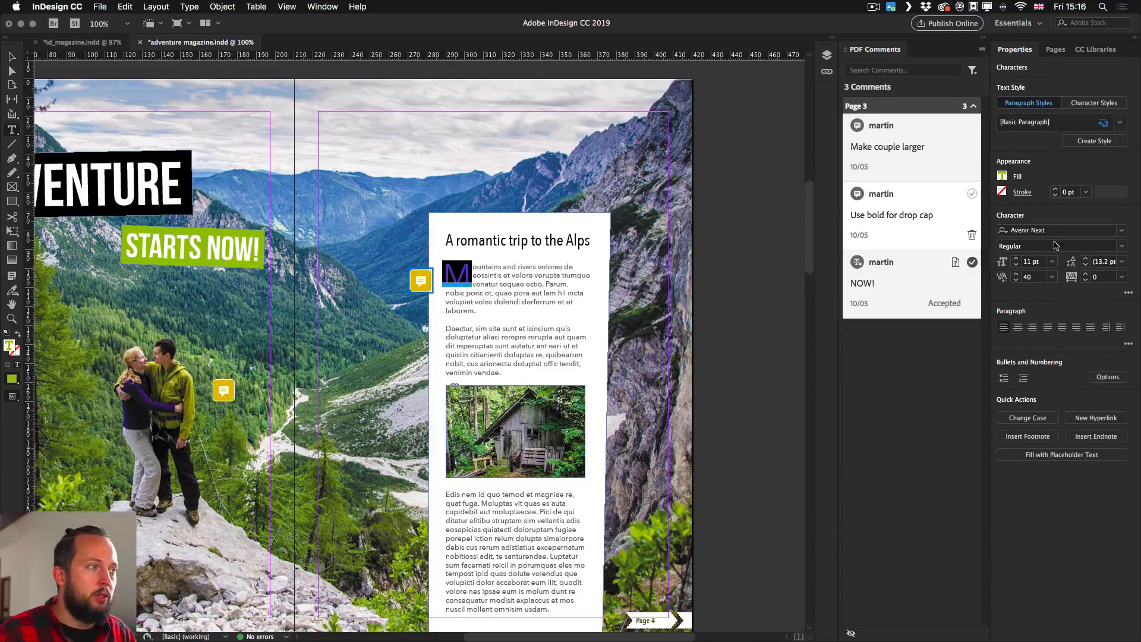
{"action": "left_click", "coordinate": [1122, 246]}
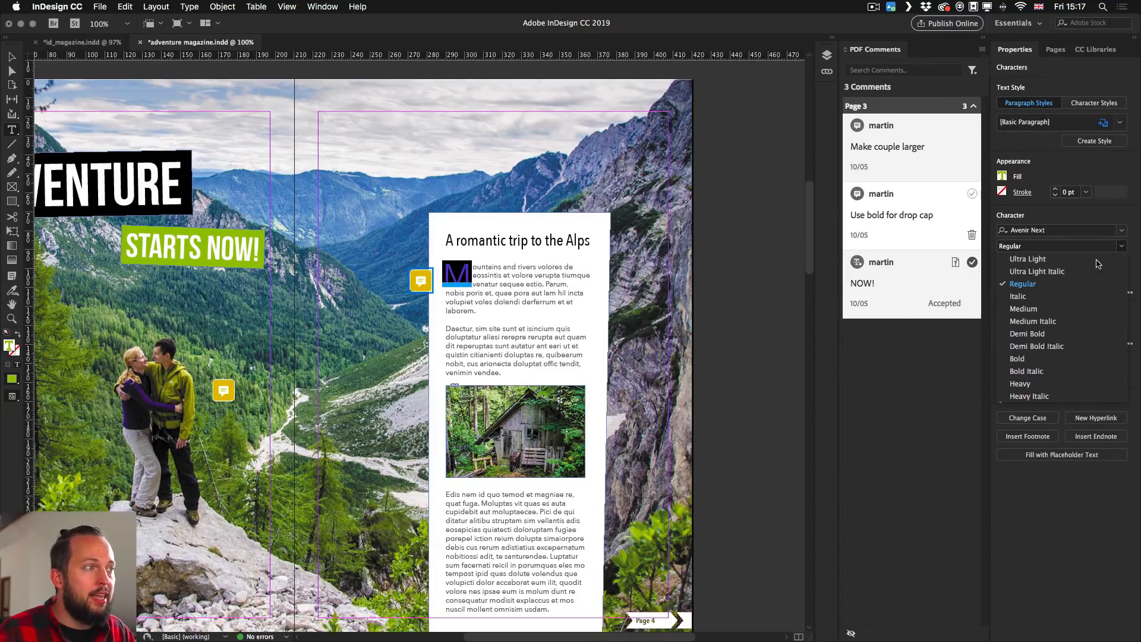
{"action": "left_click", "coordinate": [1023, 359]}
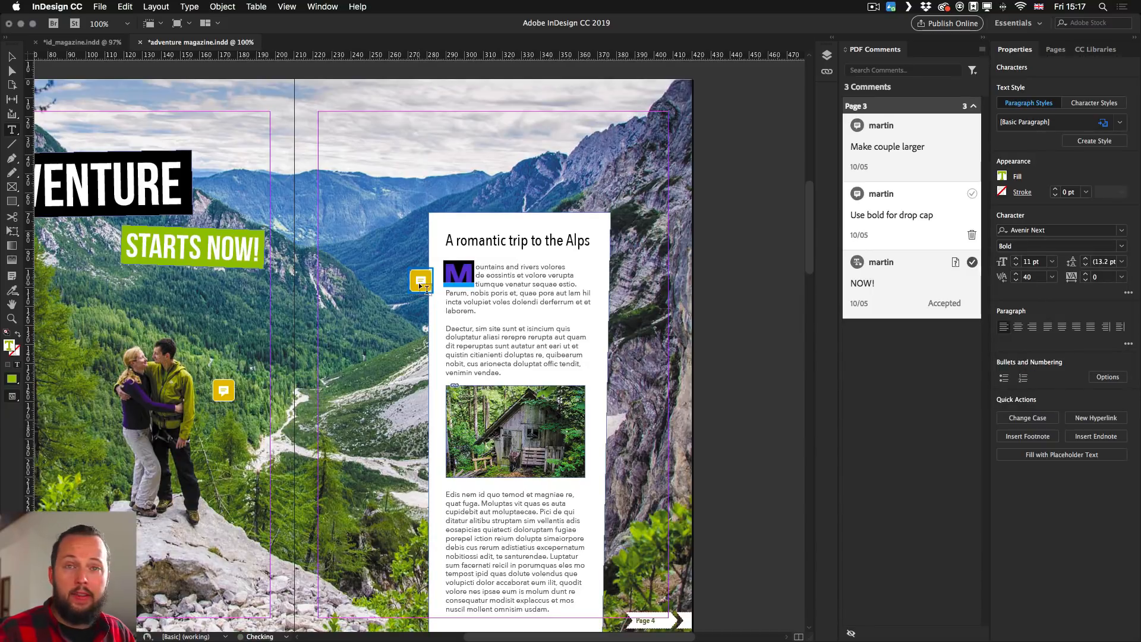
- Mark the "Use bold for drop cap" comment as resolved
{"action": "left_click", "coordinate": [918, 237]}
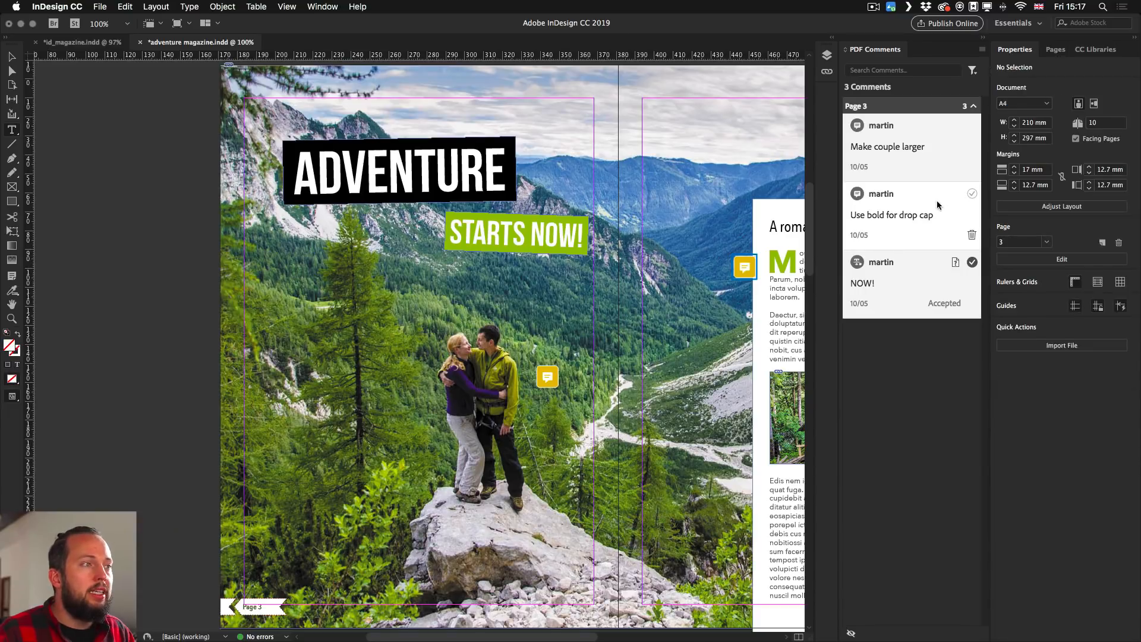
{"action": "scroll", "coordinate": [782, 205], "scroll_direction": "right", "scroll_amount": 10}
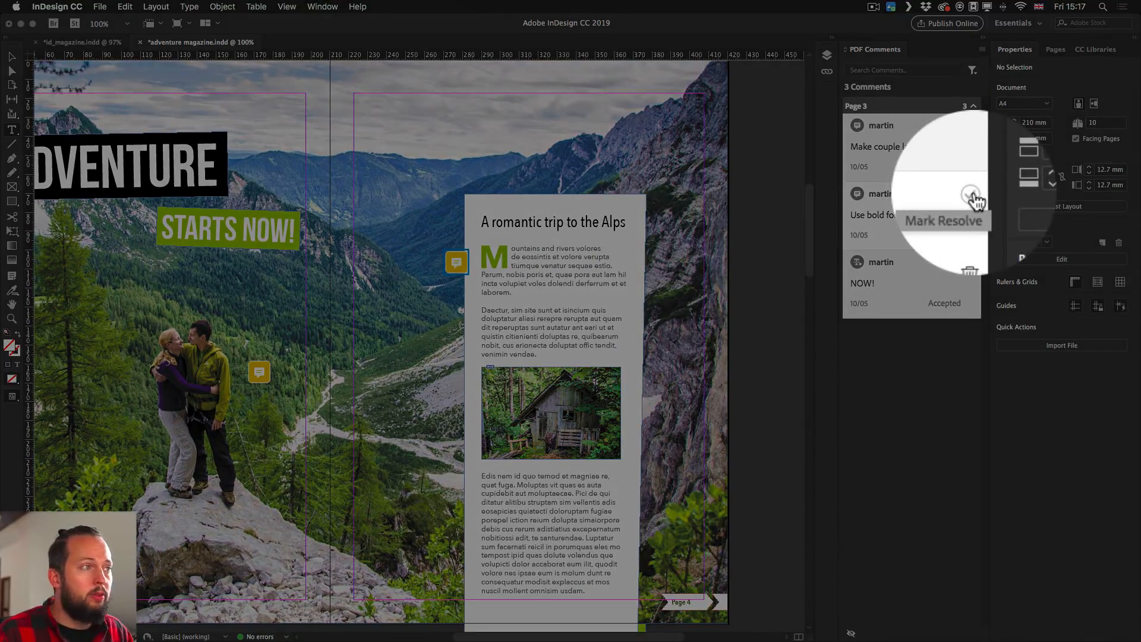
{"action": "left_click", "coordinate": [966, 193]}
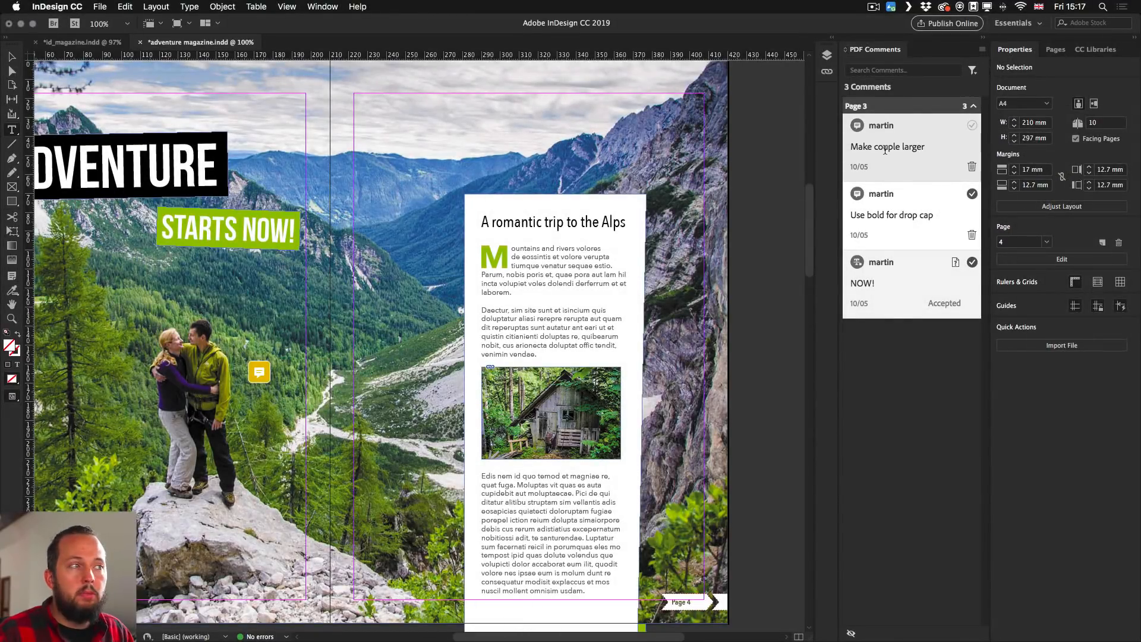
- Enlarge the mountain photo inside its frame to about 573 mm wide, and mark the "Make couple larger" comment as resolved
{"action": "key", "text": "super+0"}
{"action": "key", "text": "super+minus"}
{"action": "key", "text": "super+minus"}
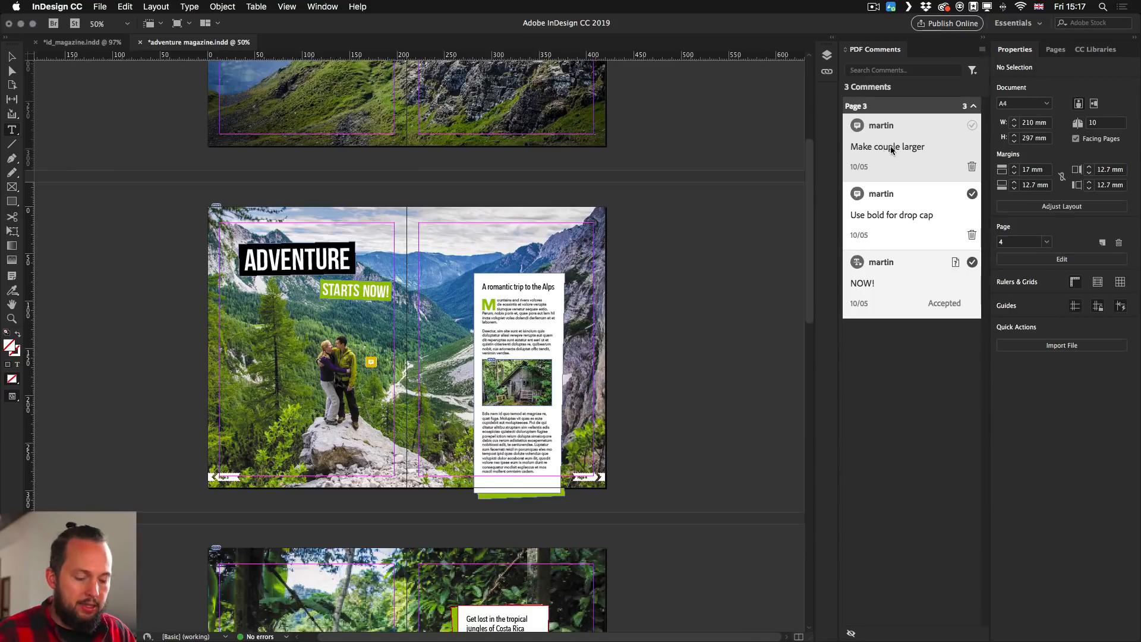
{"action": "key", "text": "v"}
{"action": "left_click", "coordinate": [369, 326]}
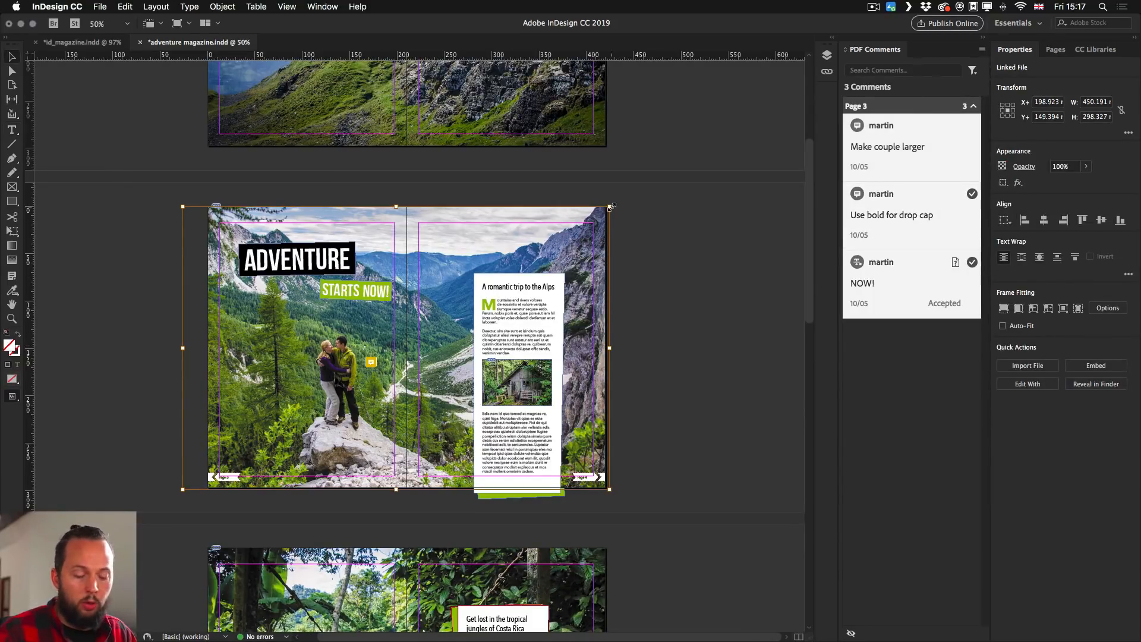
{"action": "left_click_drag", "start_coordinate": [611, 205], "coordinate": [667, 183]}
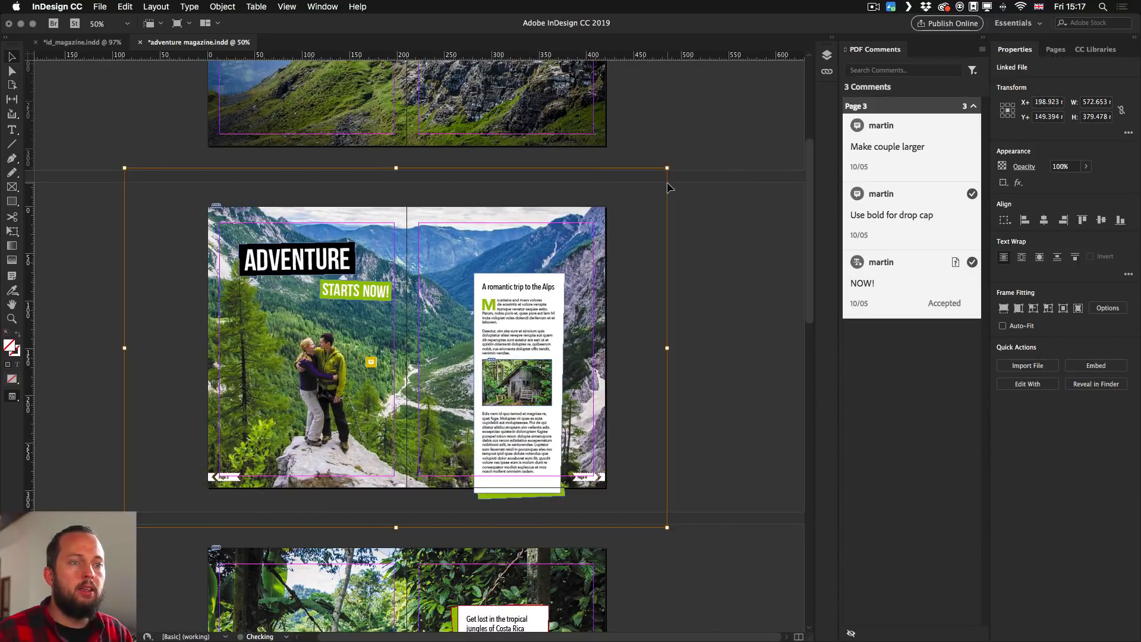
{"action": "left_click", "coordinate": [734, 184]}
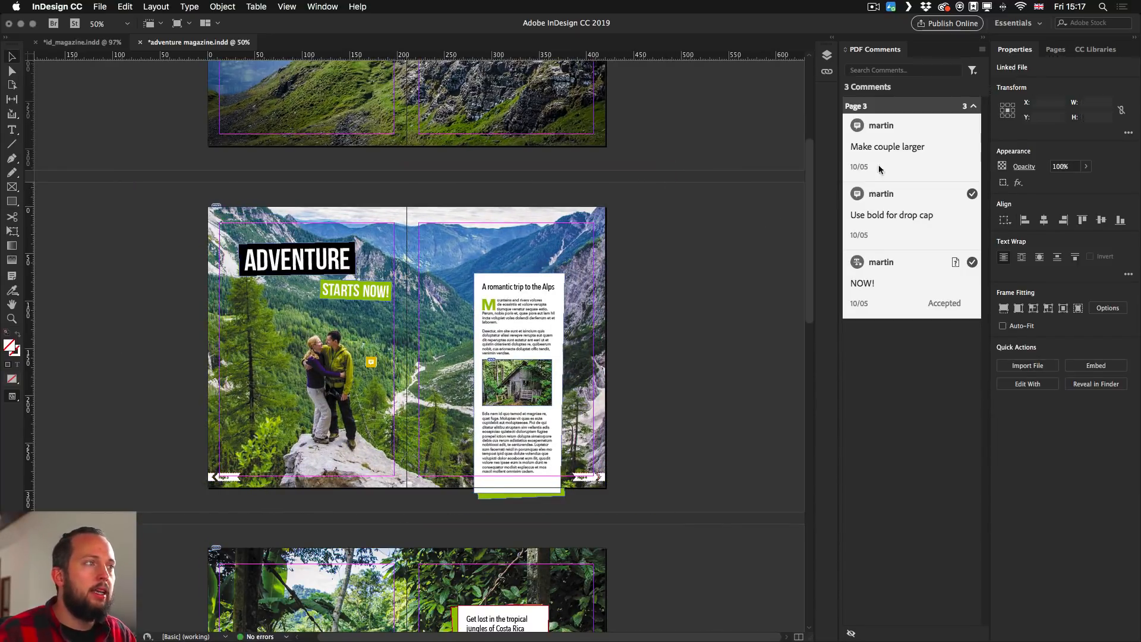
{"action": "left_click", "coordinate": [972, 127]}
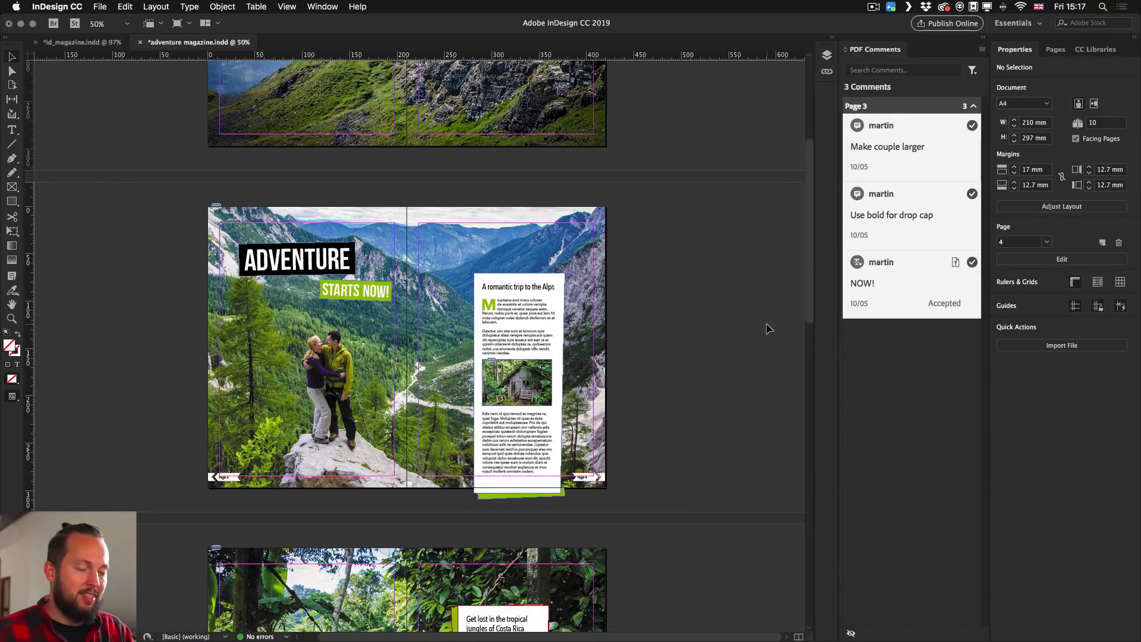
{"action": "key", "text": "super+alt+0"}
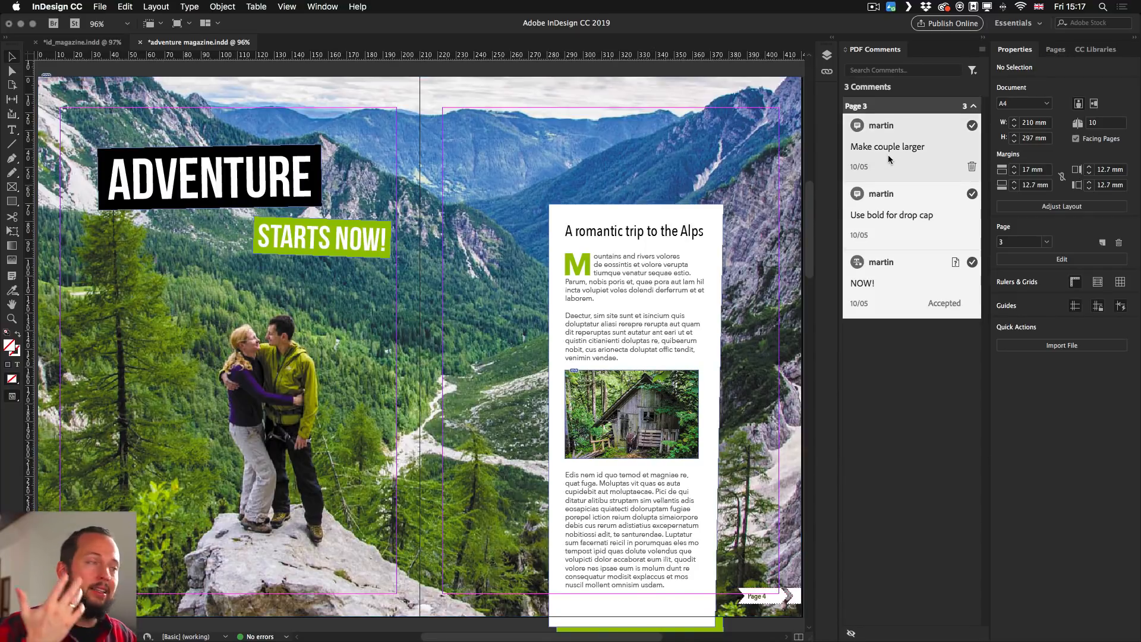
- Look over the search and filter options for the imported PDF comments, and close them
{"action": "left_click", "coordinate": [925, 72]}
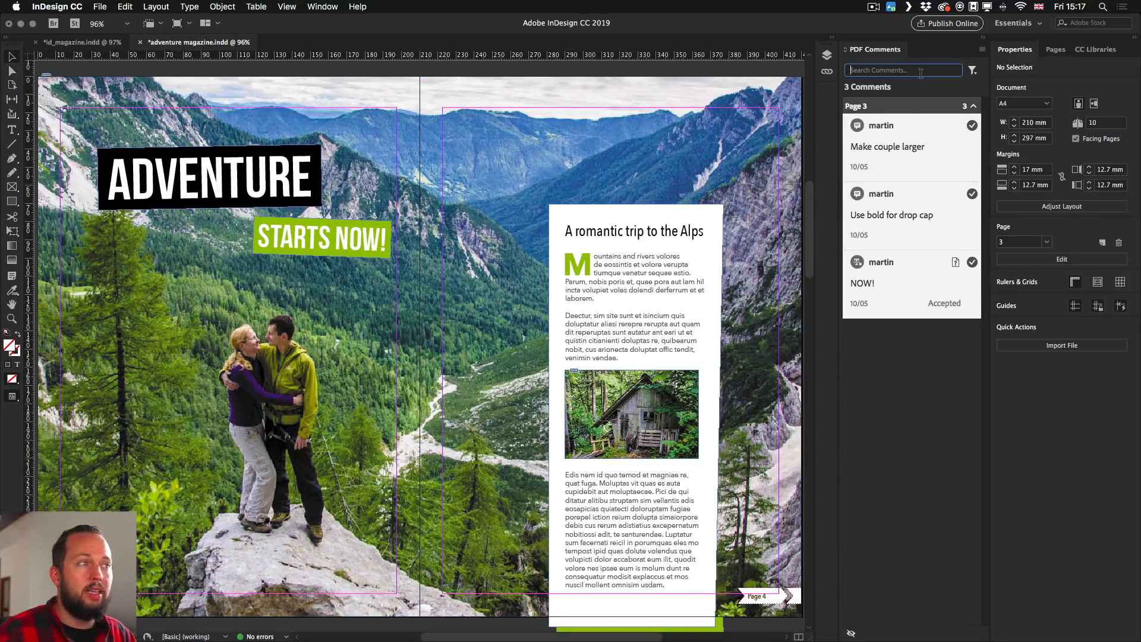
{"action": "left_click", "coordinate": [973, 70]}
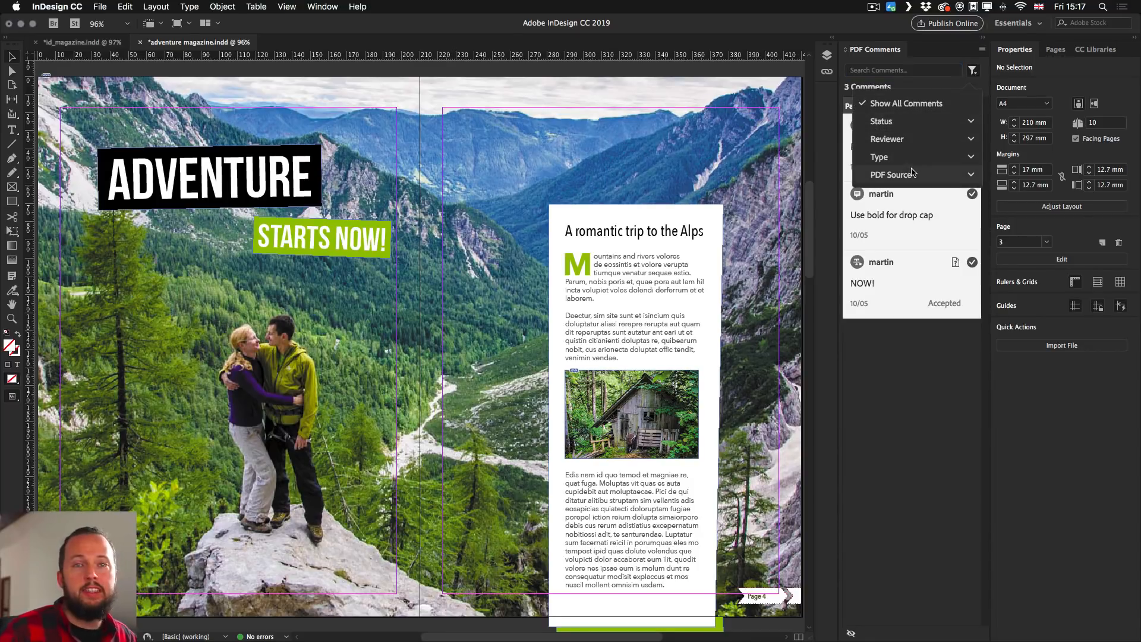
{"action": "left_click", "coordinate": [78, 43]}
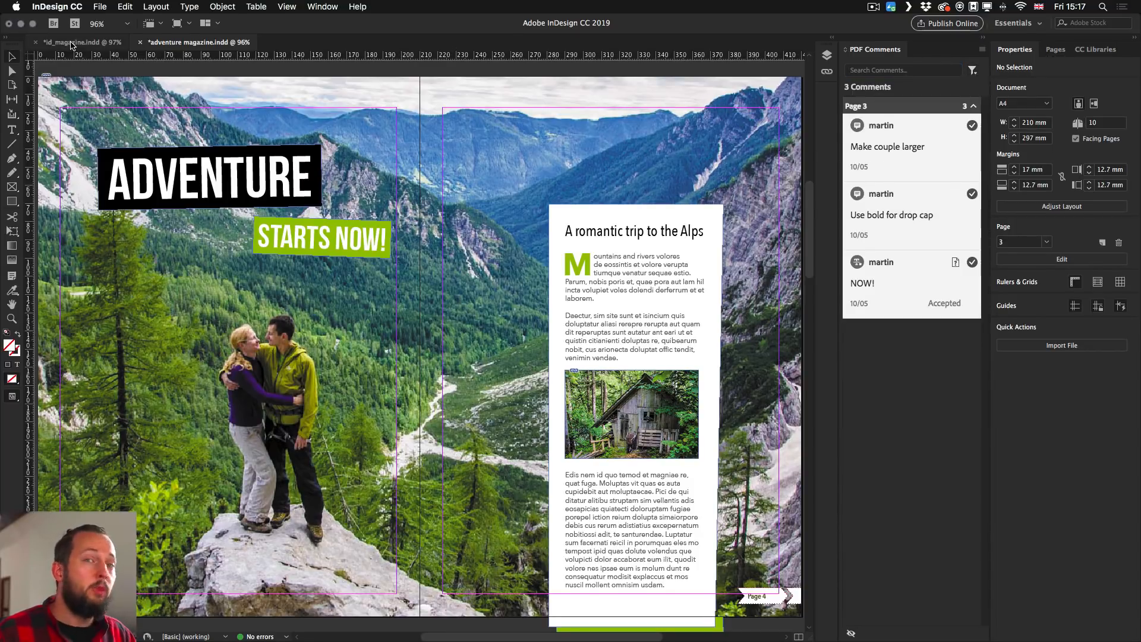
- Switch to the id_magazine document and select all five bullet points in the first text column on page 8
{"action": "left_click", "coordinate": [77, 42]}
{"action": "left_click", "coordinate": [175, 278]}
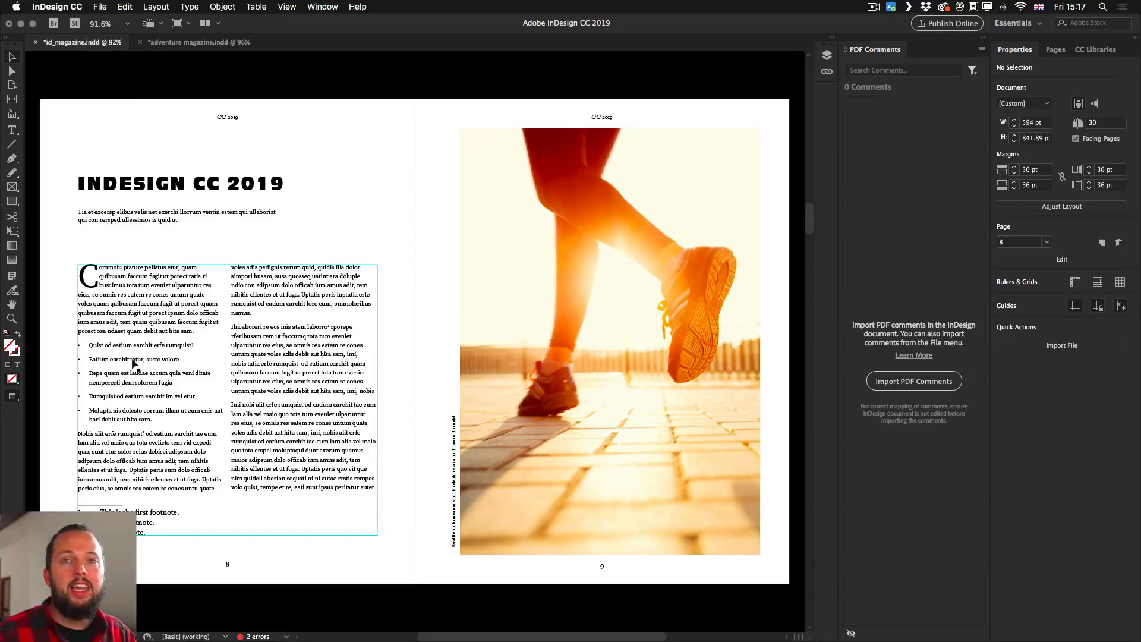
{"action": "double_click", "coordinate": [124, 400]}
{"action": "triple_click", "coordinate": [124, 400]}
{"action": "key", "text": "Escape"}
{"action": "key", "text": "super+2"}
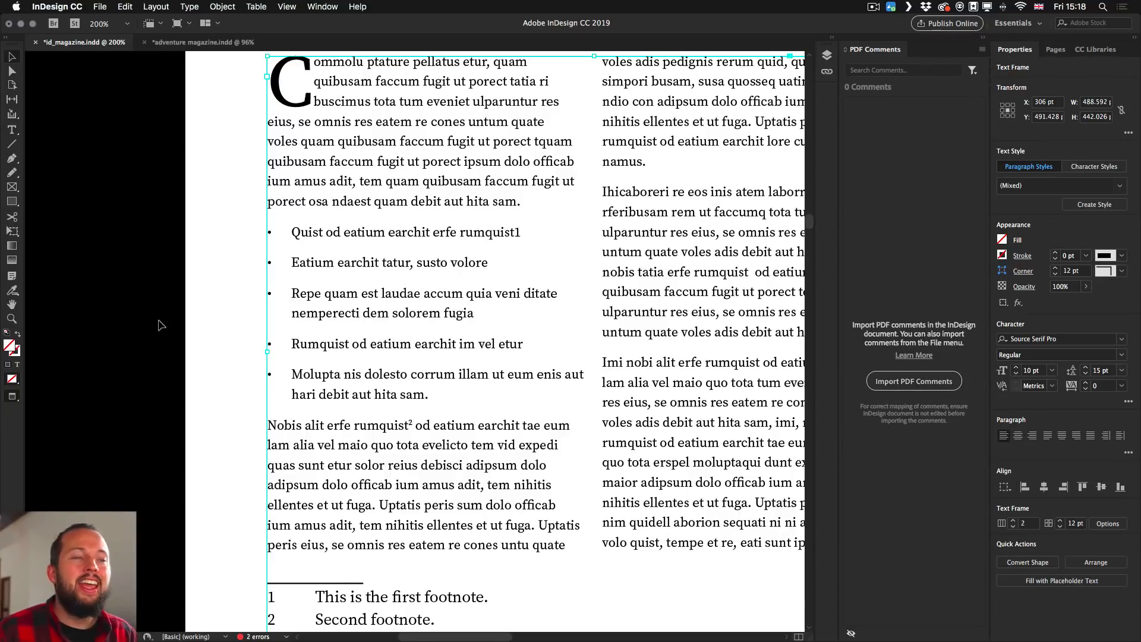
{"action": "double_click", "coordinate": [347, 348]}
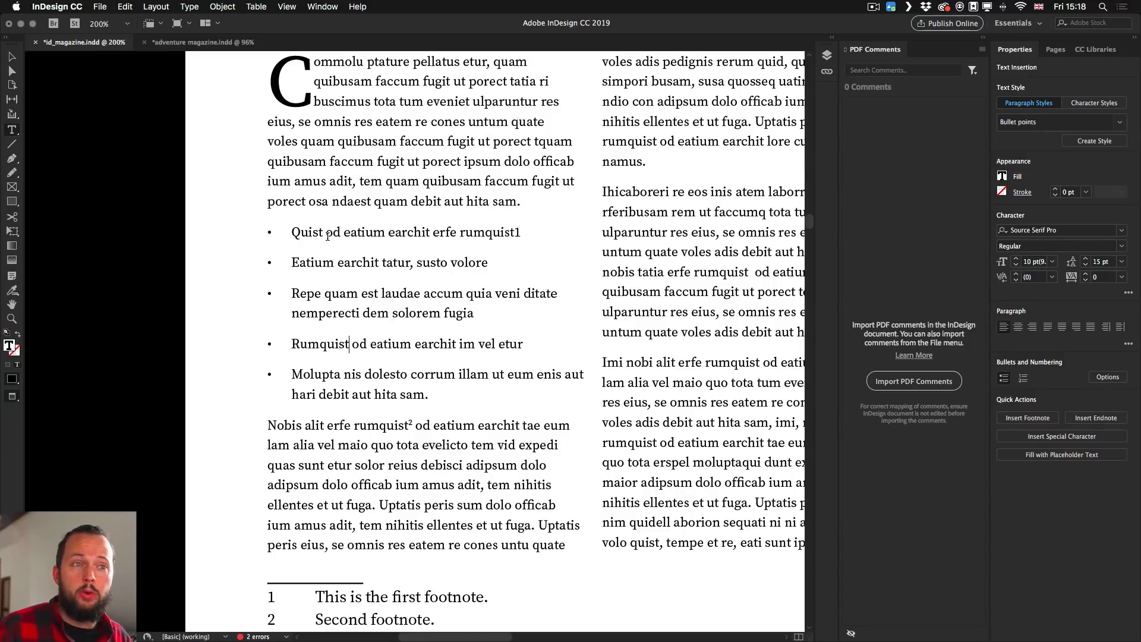
{"action": "left_click_drag", "start_coordinate": [292, 232], "coordinate": [476, 396]}
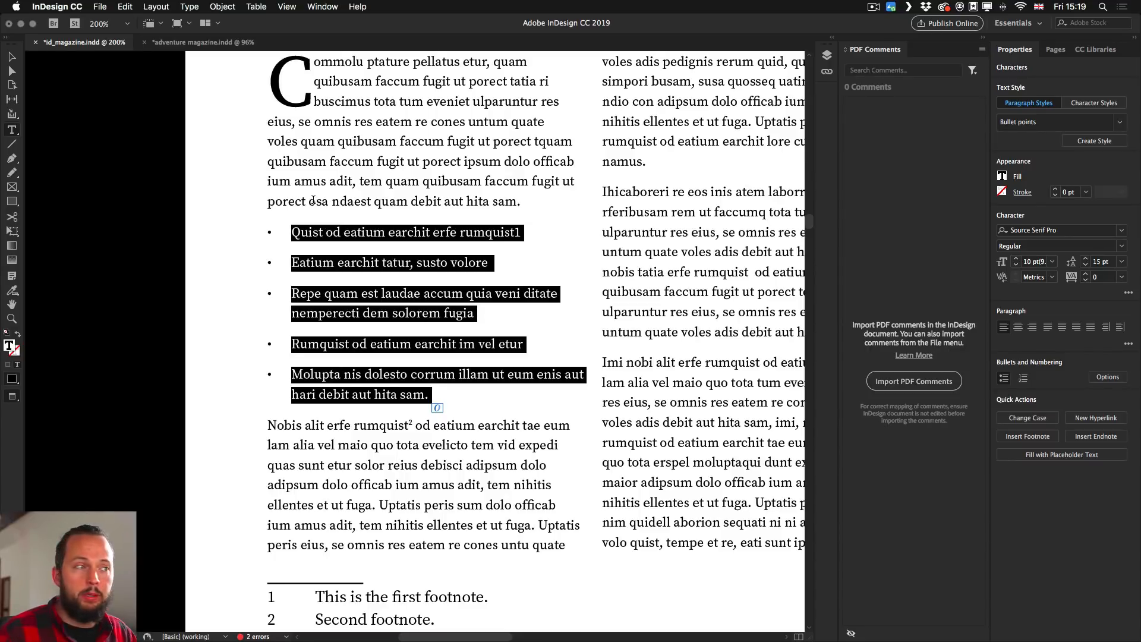
- Show the Control panel and open the Indents and Spacing options of the Bullet points paragraph style
{"action": "left_click", "coordinate": [330, 7]}
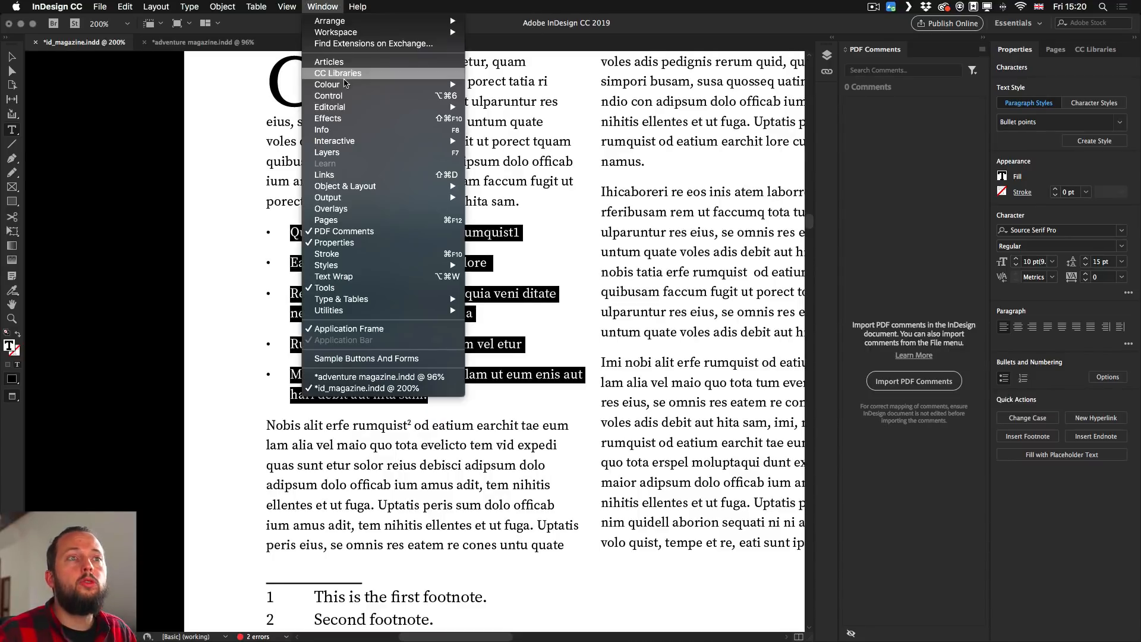
{"action": "left_click", "coordinate": [345, 96]}
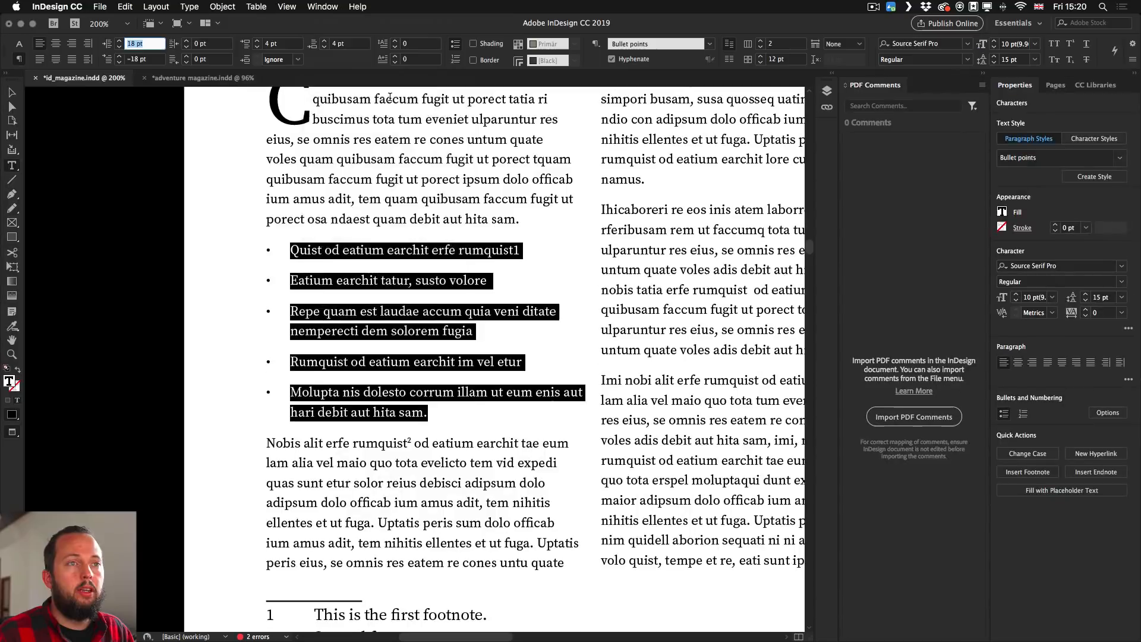
{"action": "left_click", "coordinate": [596, 44]}
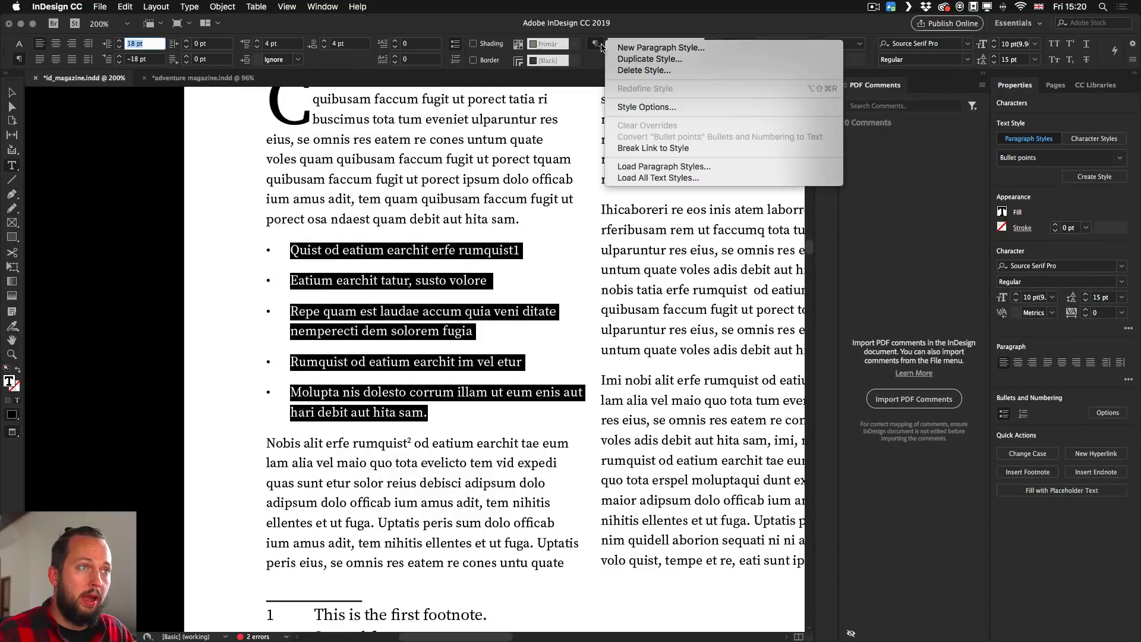
{"action": "left_click", "coordinate": [641, 108]}
{"action": "left_click", "coordinate": [622, 130]}
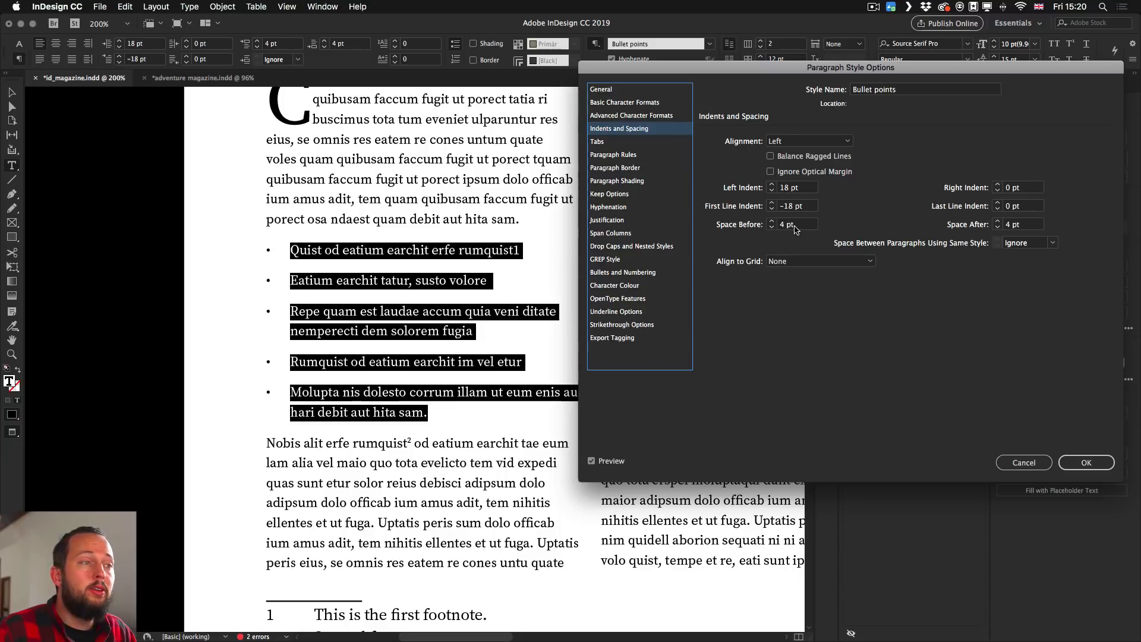
- Set both Space Before and Space After of the Bullet points style to 0 pt
{"action": "left_click", "coordinate": [771, 227]}
{"action": "left_click", "coordinate": [998, 227]}
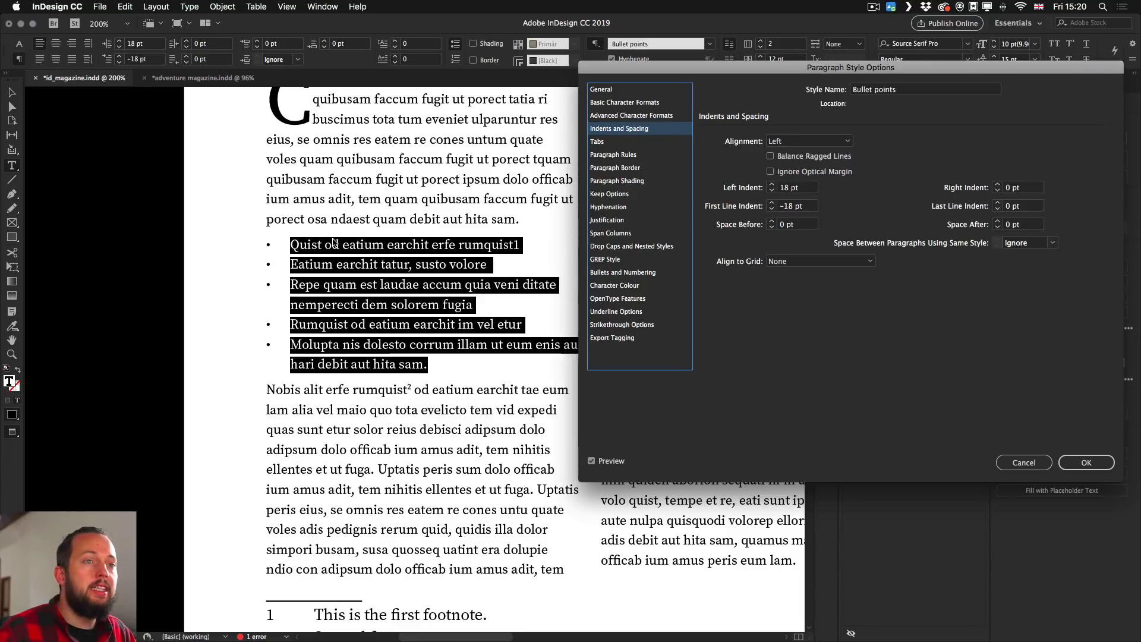
- Raise Space Before and Space After of the Bullet points style to 4 pt each
{"action": "left_click", "coordinate": [771, 222]}
{"action": "left_click", "coordinate": [771, 222]}
{"action": "left_click", "coordinate": [771, 223]}
{"action": "left_click", "coordinate": [771, 223]}
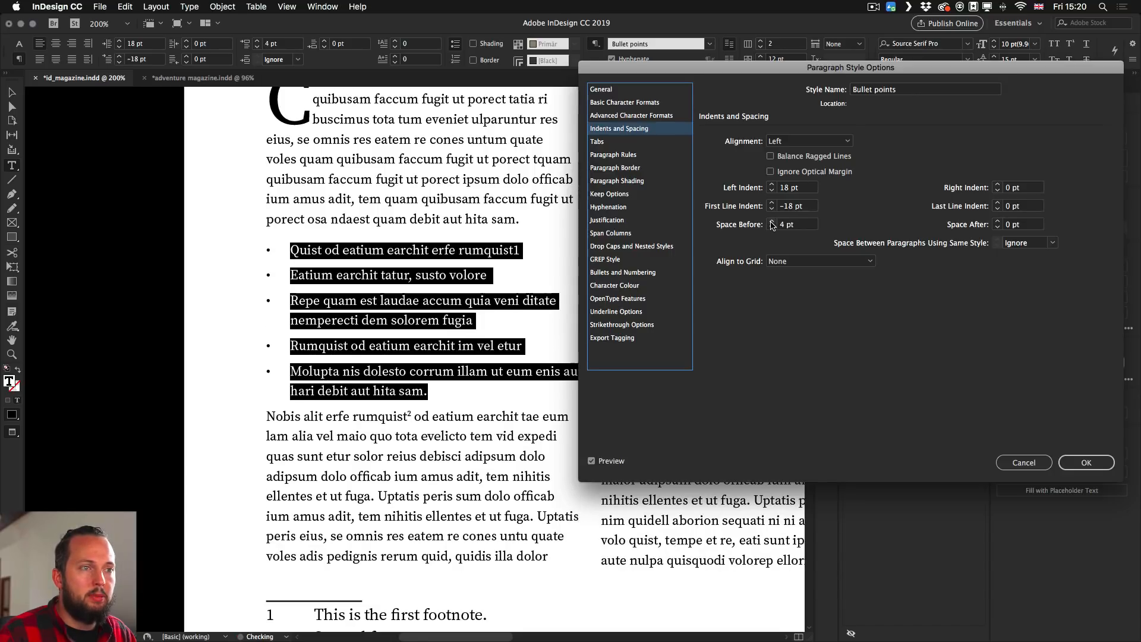
{"action": "left_click", "coordinate": [997, 221]}
{"action": "left_click", "coordinate": [997, 221]}
{"action": "left_click", "coordinate": [997, 221]}
{"action": "left_click", "coordinate": [997, 222]}
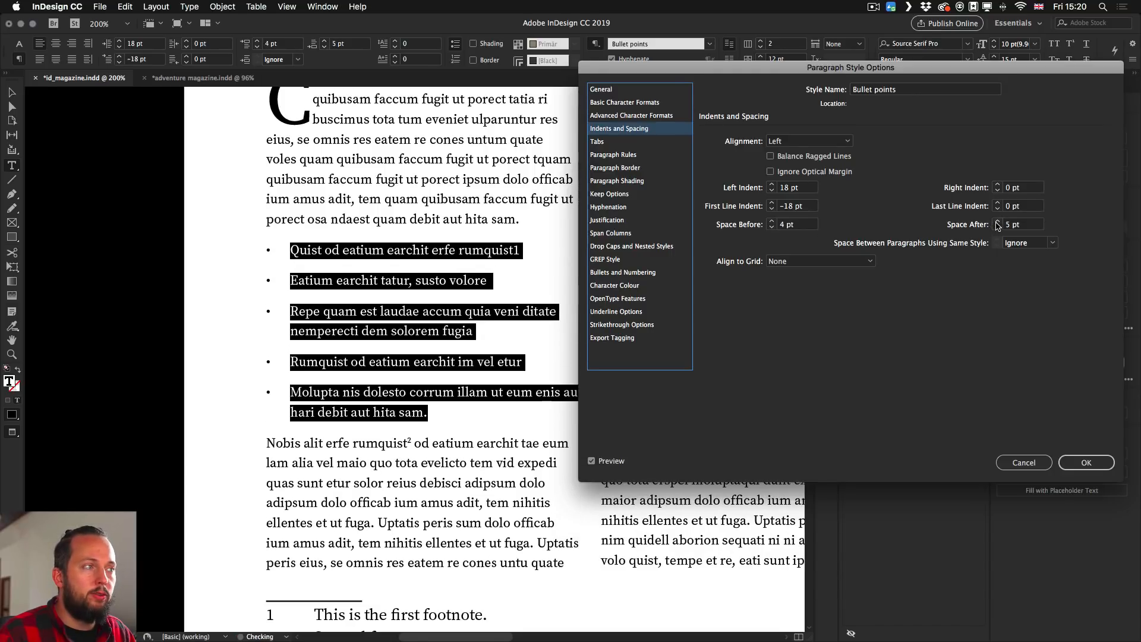
{"action": "left_click", "coordinate": [997, 221]}
{"action": "left_click", "coordinate": [998, 227]}
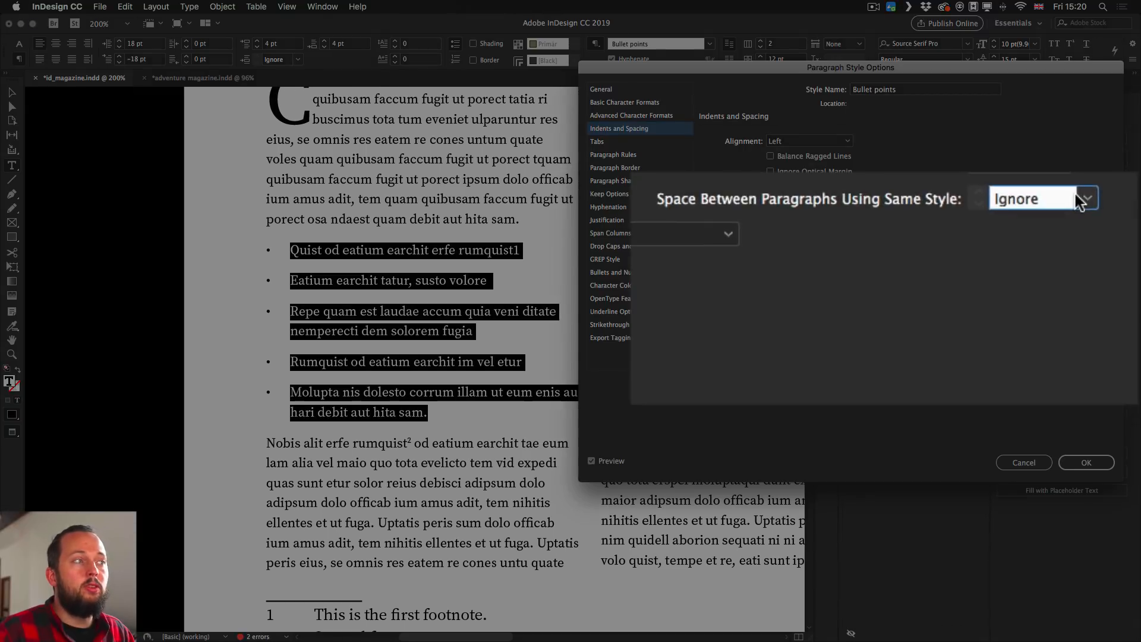
- Set Space Between Paragraphs Using Same Style to 0 pt and Space Before to 8 pt in the Bullet points style
{"action": "left_click", "coordinate": [1087, 199]}
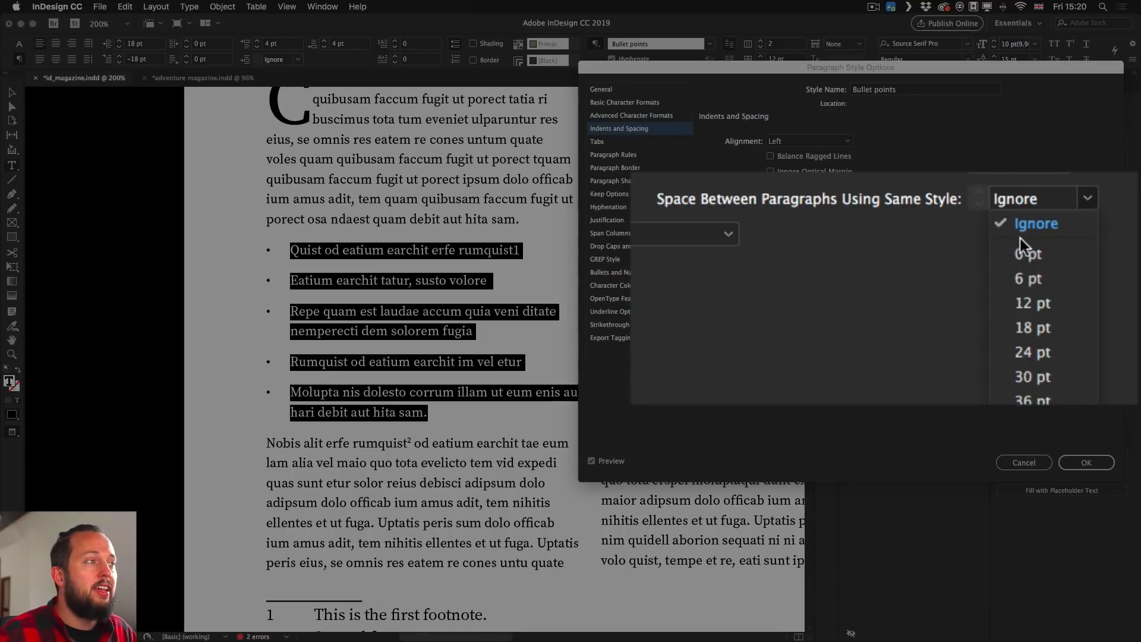
{"action": "left_click", "coordinate": [1032, 255]}
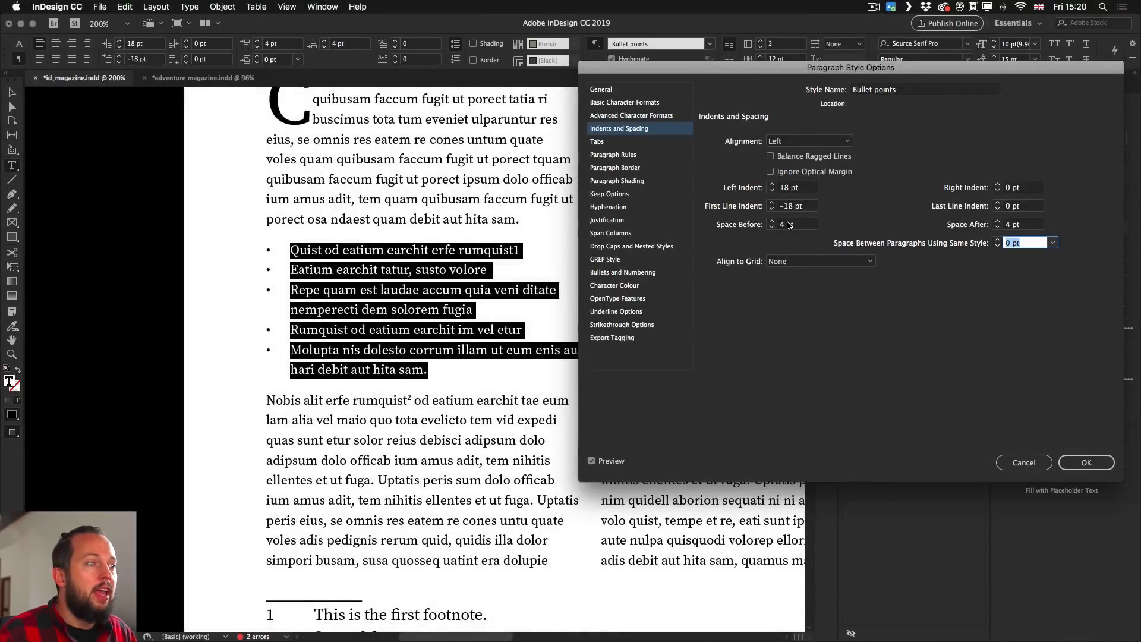
{"action": "left_click", "coordinate": [771, 222]}
{"action": "left_click", "coordinate": [772, 222]}
{"action": "left_click", "coordinate": [771, 222]}
{"action": "left_click", "coordinate": [772, 221]}
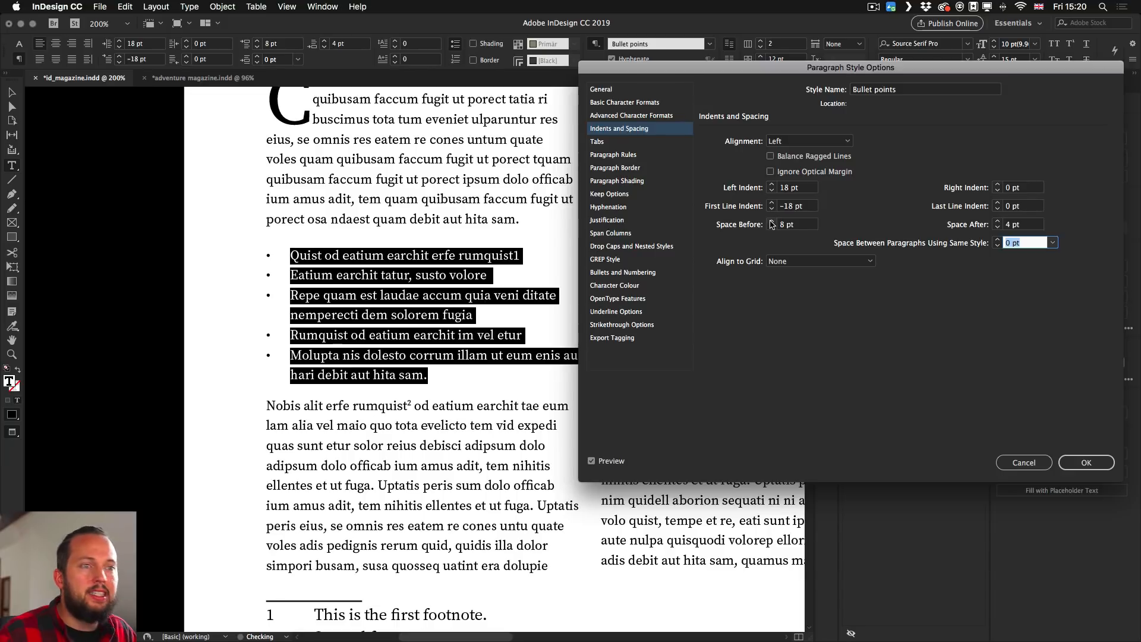
- Set Space After of the Bullet points style to 8 pt and raise its Space Between Paragraphs Using Same Style
{"action": "left_click", "coordinate": [997, 222]}
{"action": "left_click", "coordinate": [997, 222]}
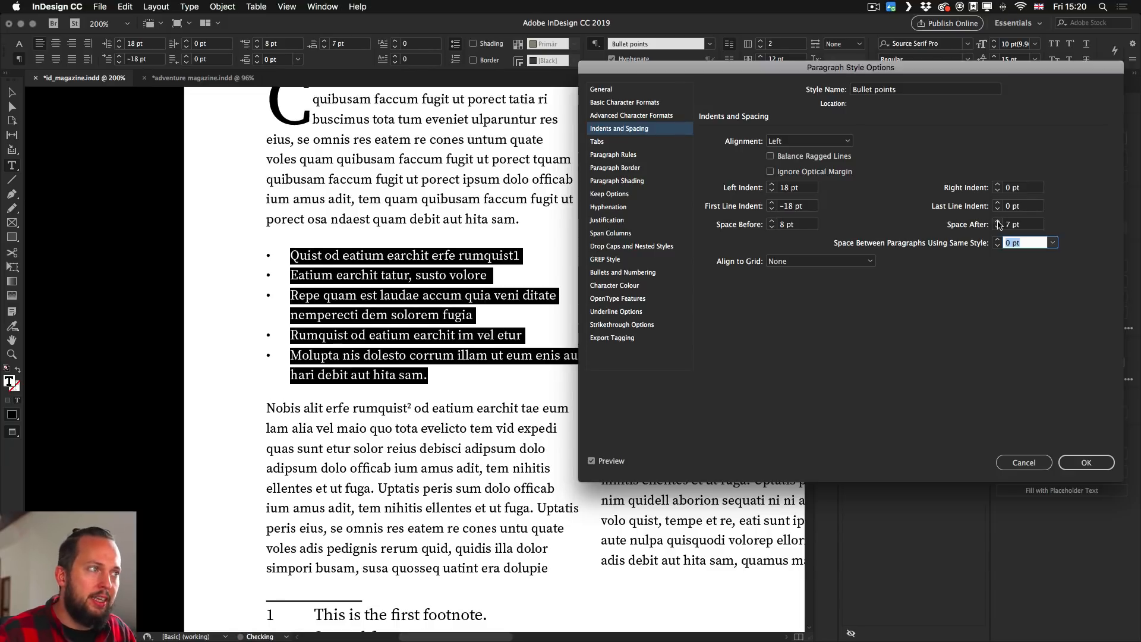
{"action": "left_click", "coordinate": [997, 222]}
{"action": "left_click", "coordinate": [997, 222]}
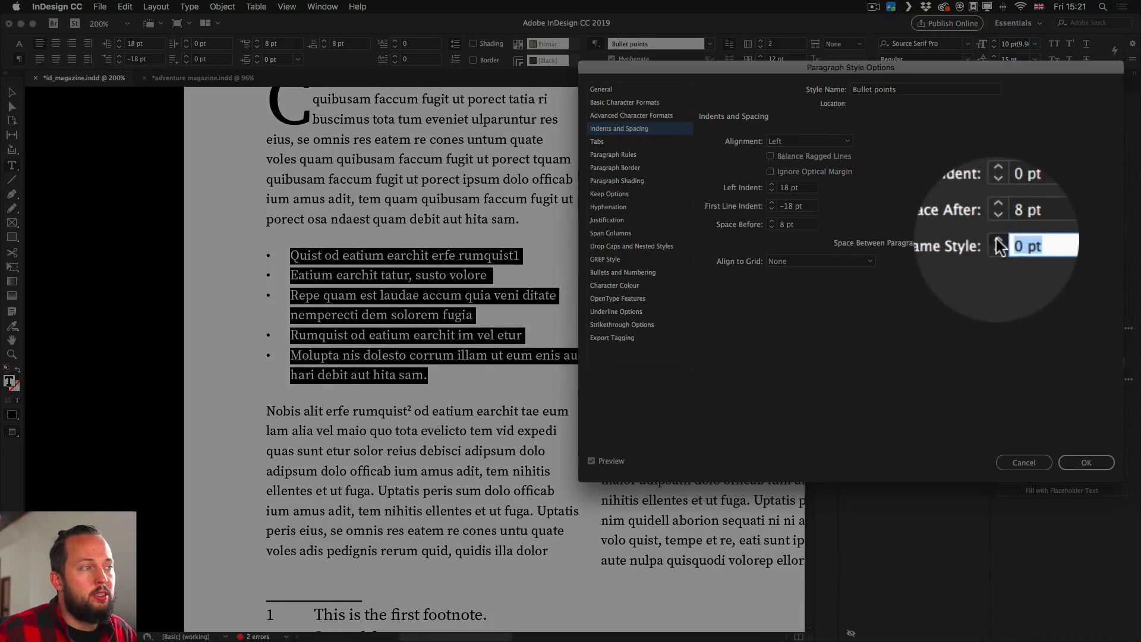
{"action": "left_click", "coordinate": [997, 242]}
{"action": "left_click", "coordinate": [997, 242]}
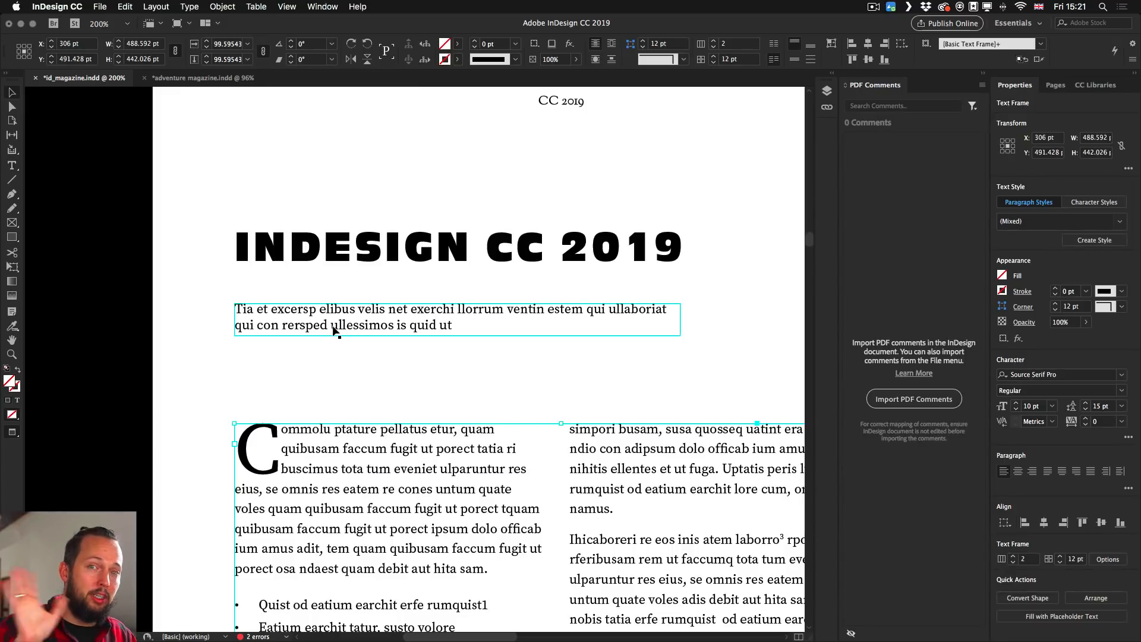
- Select the INDESIGN CC 2019 headline frame and show the character formatting controls for its text
{"action": "left_click", "coordinate": [488, 261]}
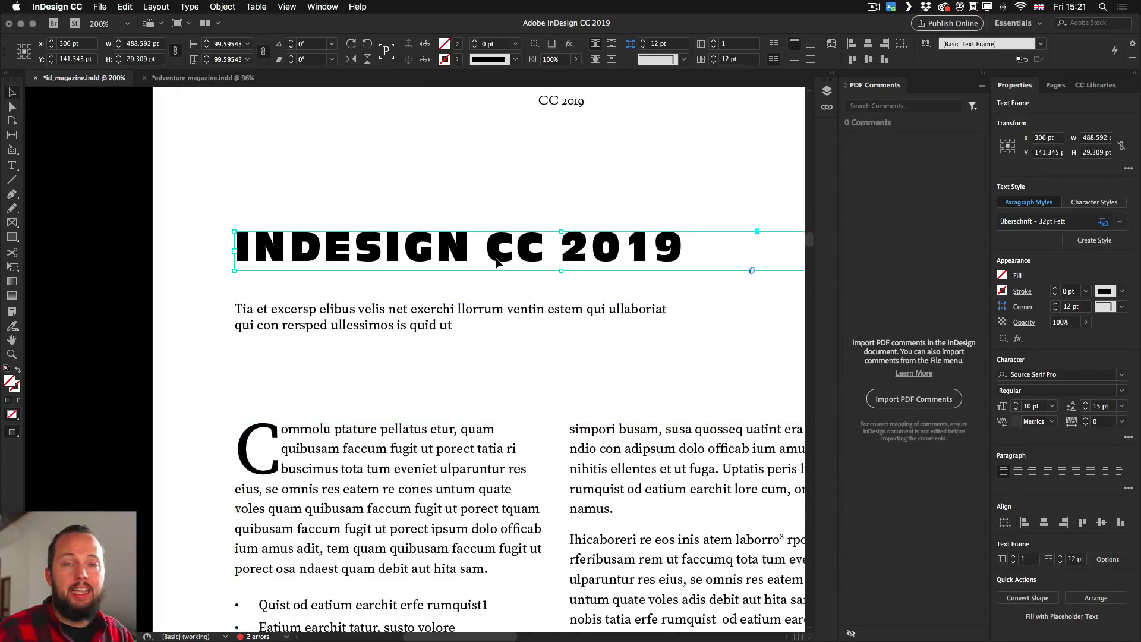
{"action": "scroll", "coordinate": [451, 262], "scroll_direction": "right", "scroll_amount": 2}
{"action": "left_click_drag", "start_coordinate": [450, 262], "coordinate": [449, 261]}
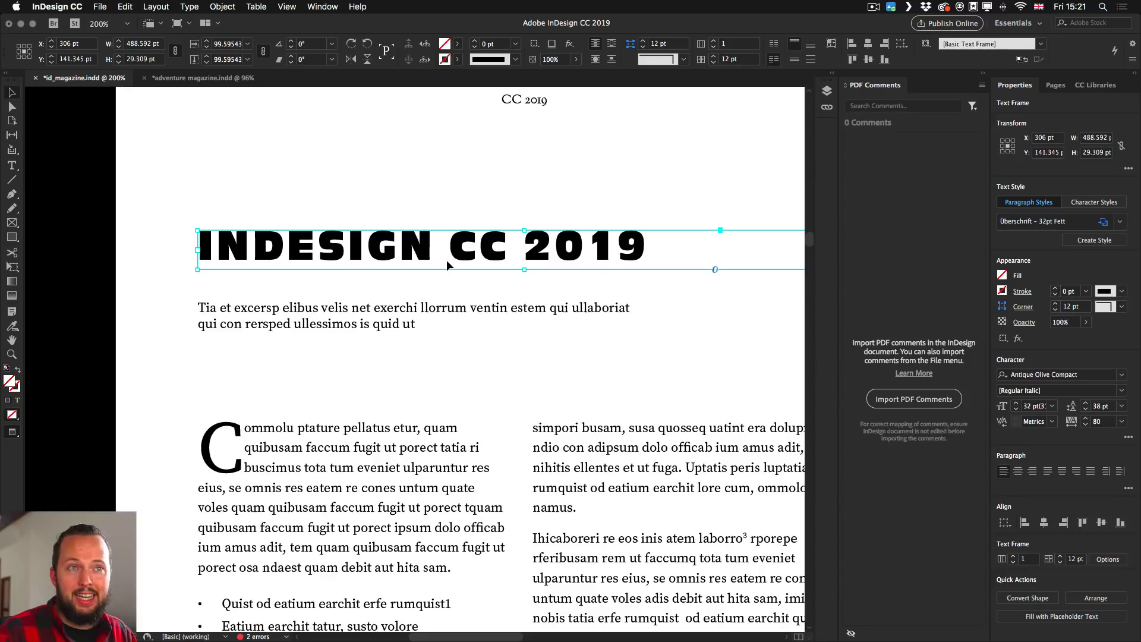
{"action": "key", "text": "t"}
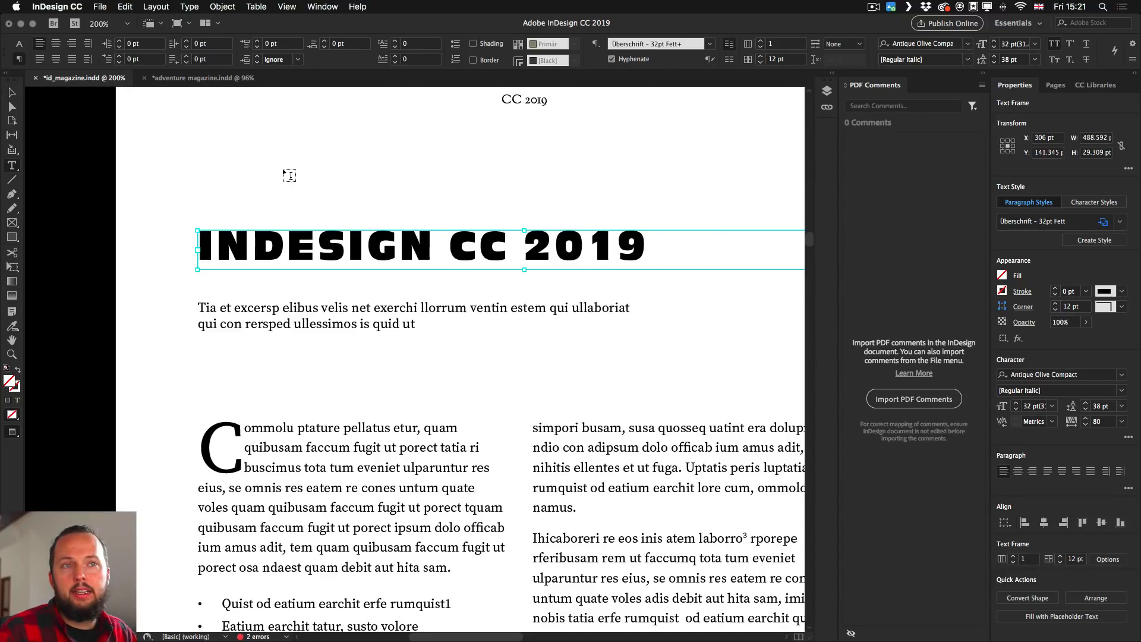
{"action": "left_click", "coordinate": [19, 44]}
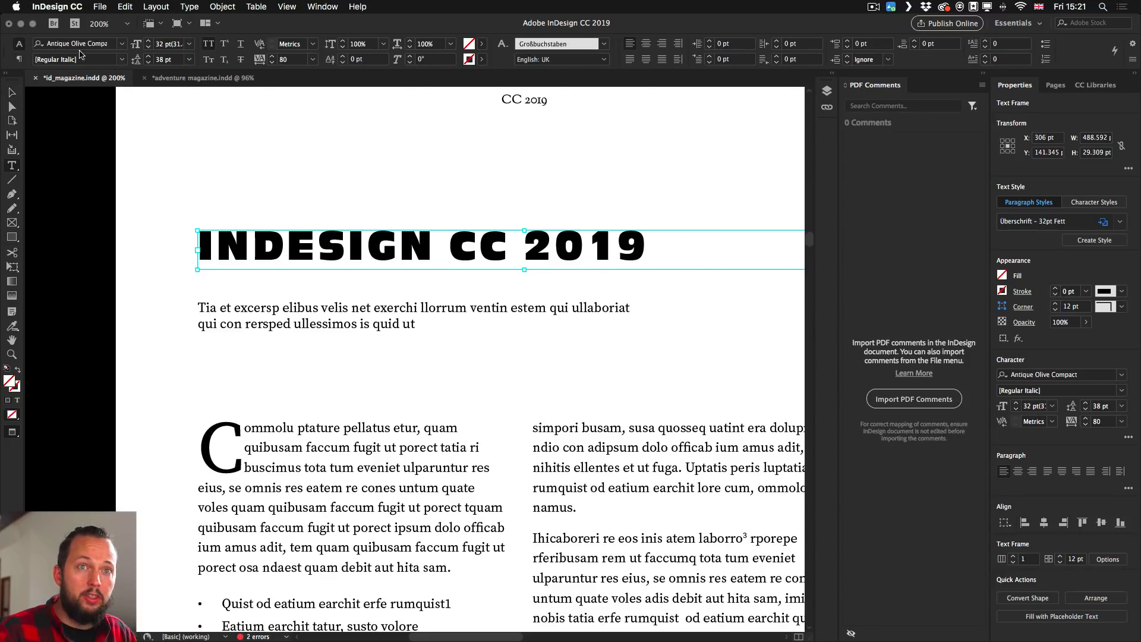
- View the fonts similar to Antique Olive Compact for the headline and return to the full font list
{"action": "left_click", "coordinate": [121, 45]}
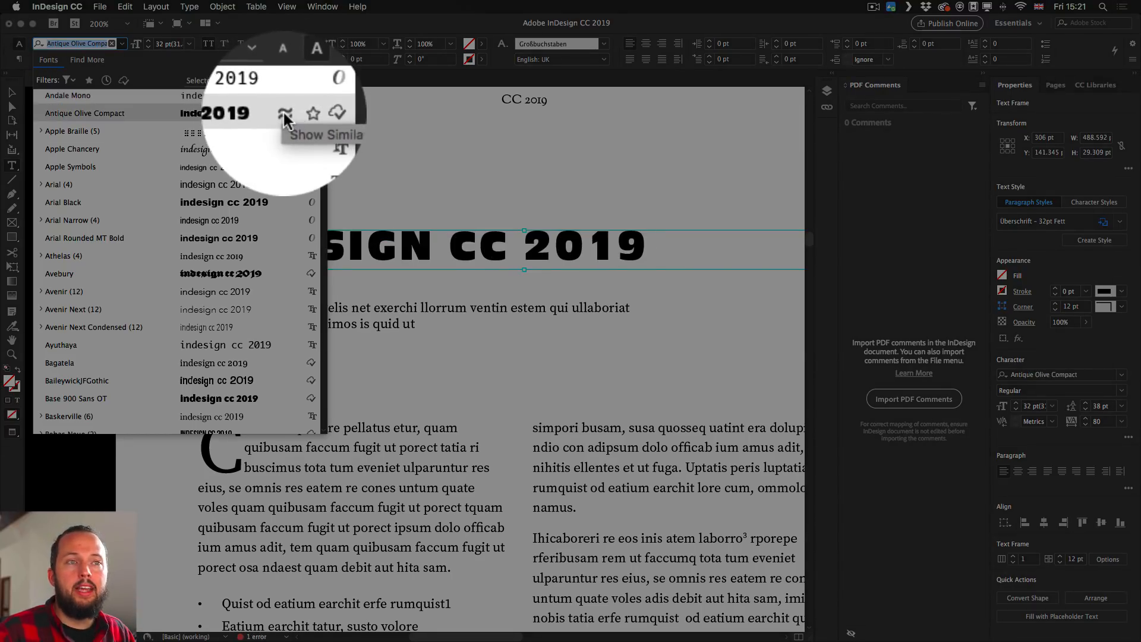
{"action": "left_click", "coordinate": [284, 114]}
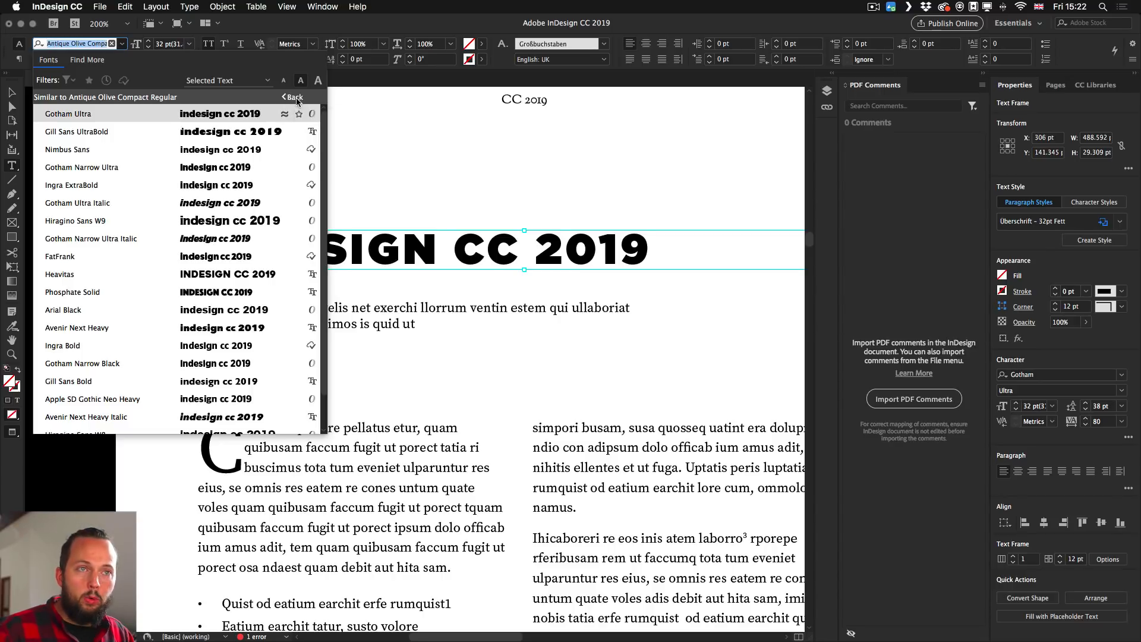
{"action": "left_click", "coordinate": [291, 98]}
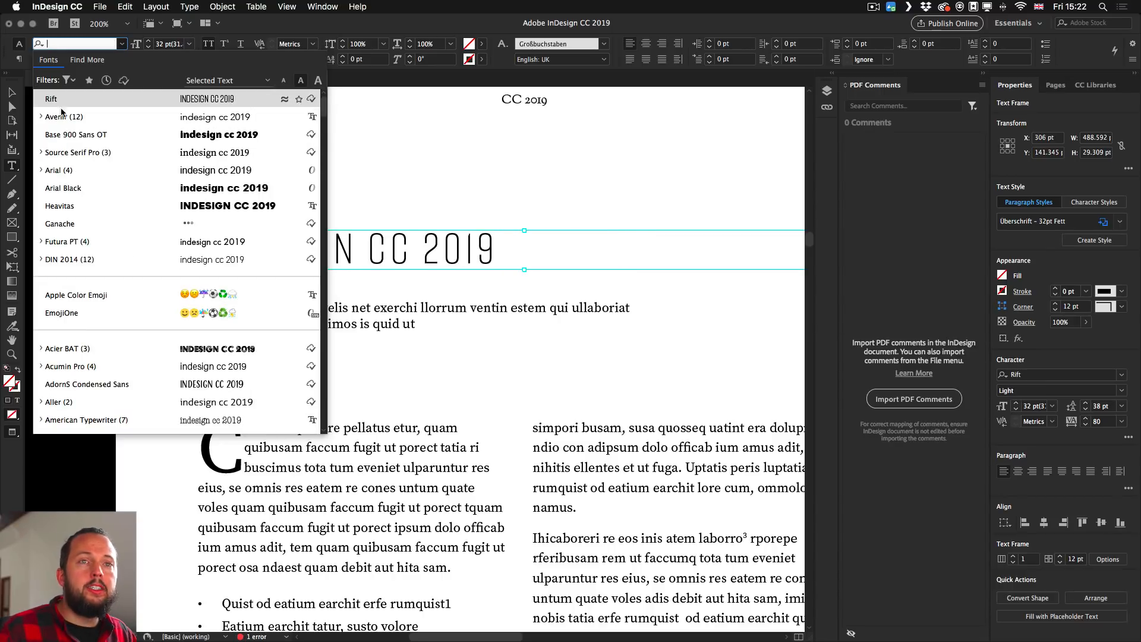
- Filter the font list by the flowing or calligraphic Script classification, preview those fonts on the headline, and clear the filter
{"action": "left_click", "coordinate": [74, 82]}
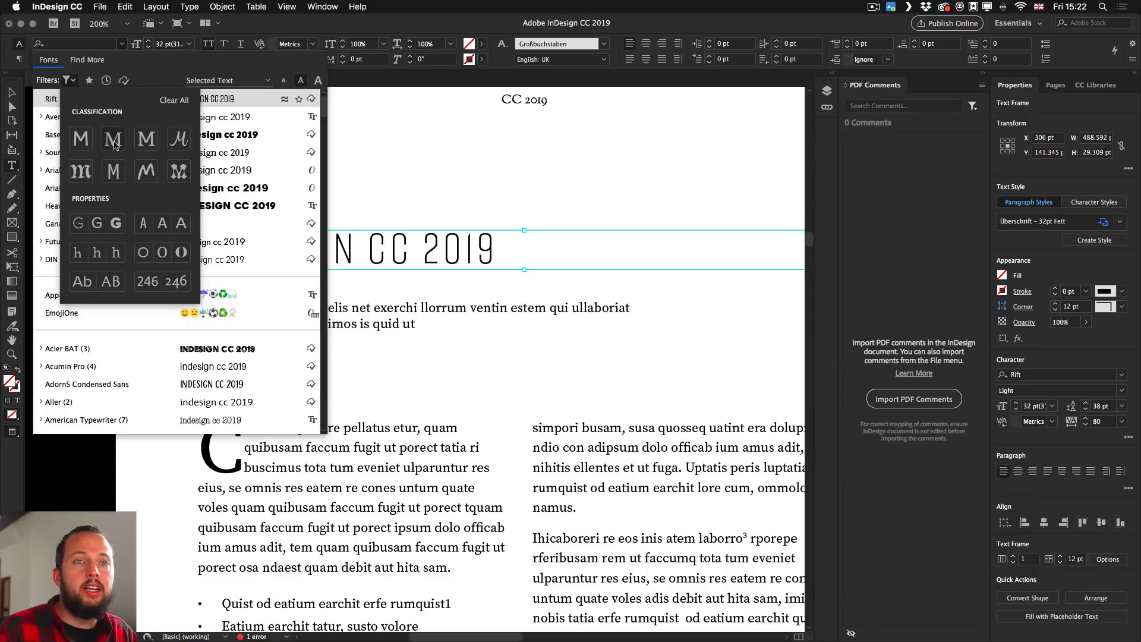
{"action": "left_click", "coordinate": [174, 143]}
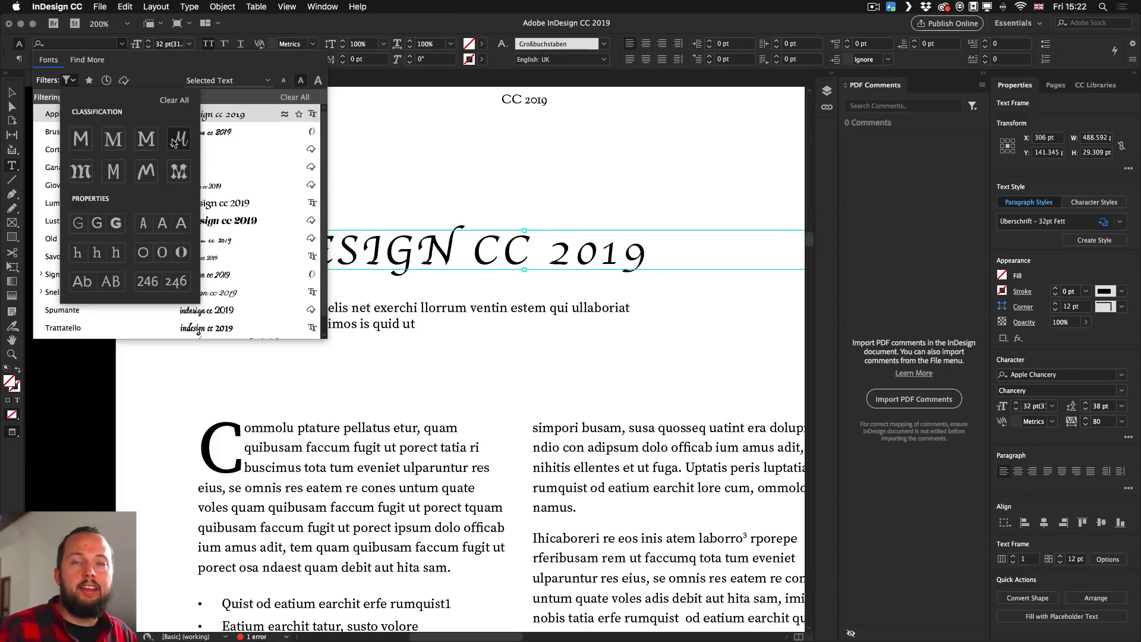
{"action": "left_click", "coordinate": [225, 65]}
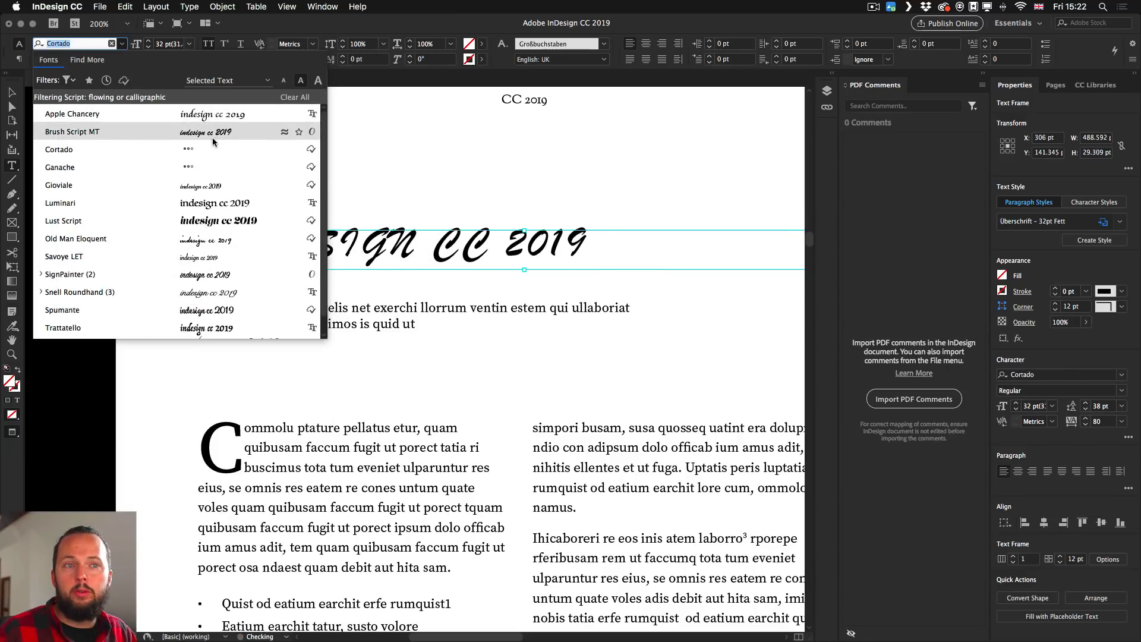
{"action": "left_click", "coordinate": [291, 98]}
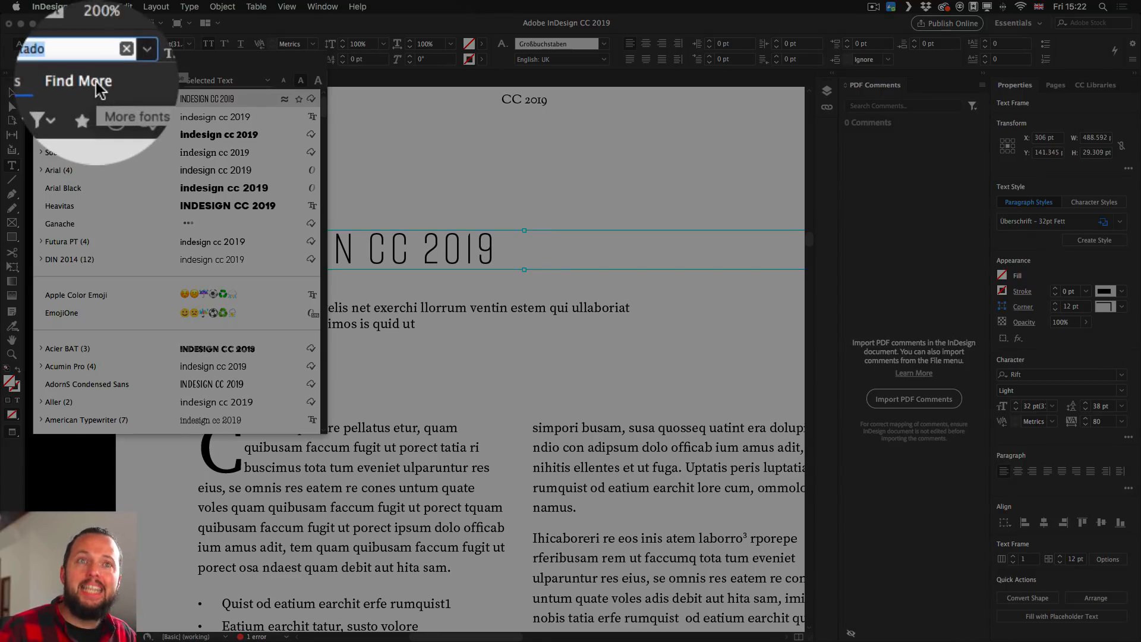
- Browse the Adobe Fonts available for activation and examine the activation option of Adobe Fan Heiti Std
{"action": "left_click", "coordinate": [87, 60]}
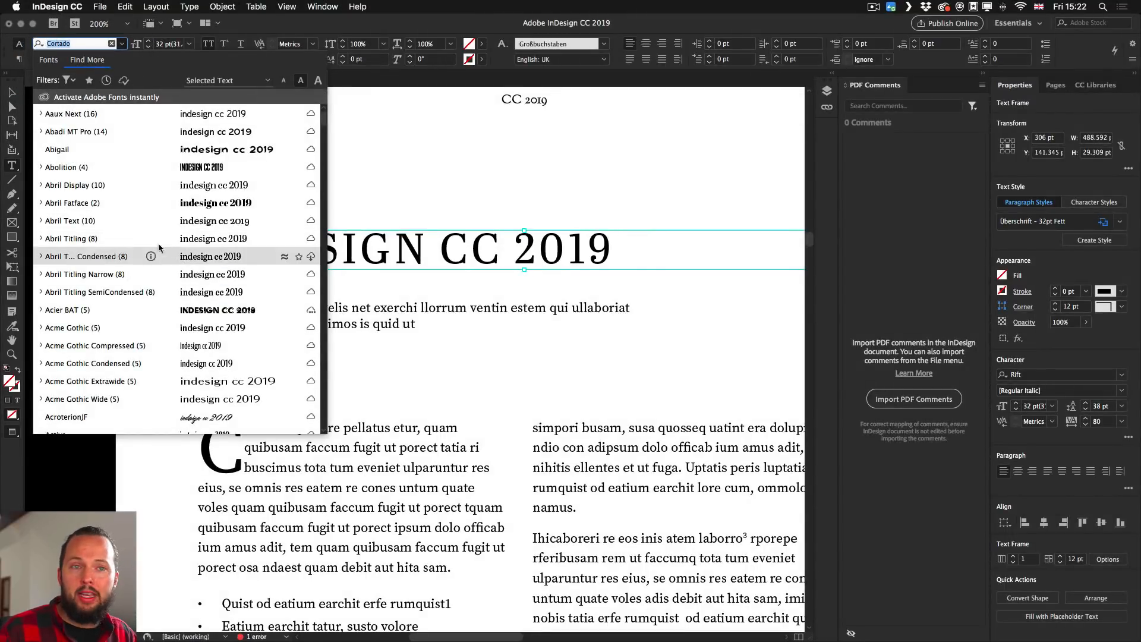
{"action": "scroll", "coordinate": [179, 208], "scroll_direction": "down", "scroll_amount": 6}
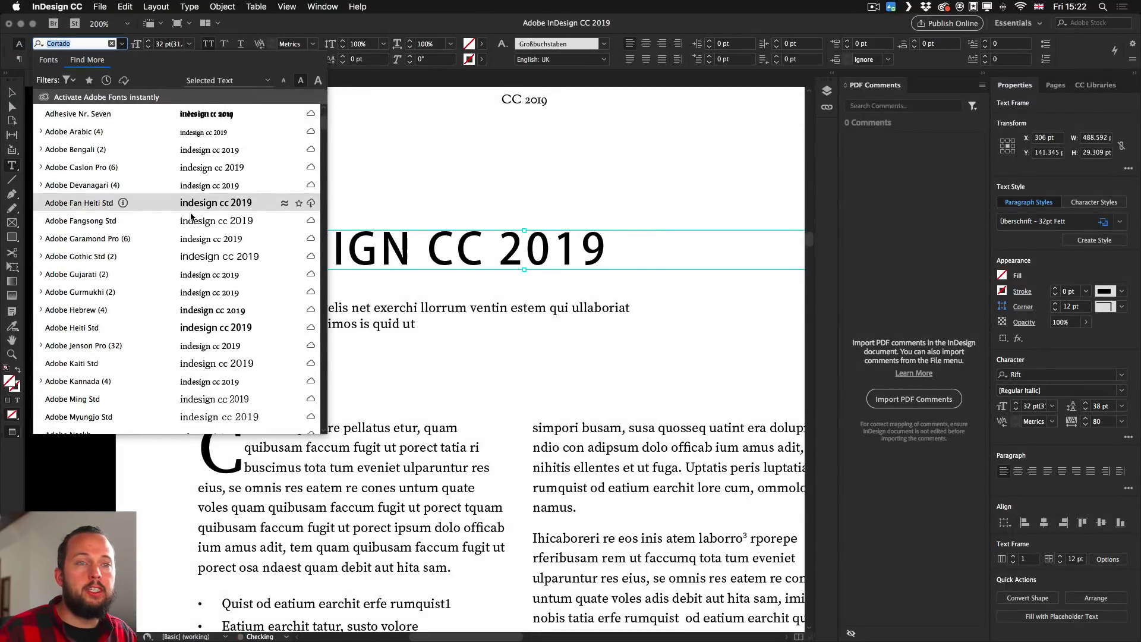
{"action": "left_click", "coordinate": [311, 204]}
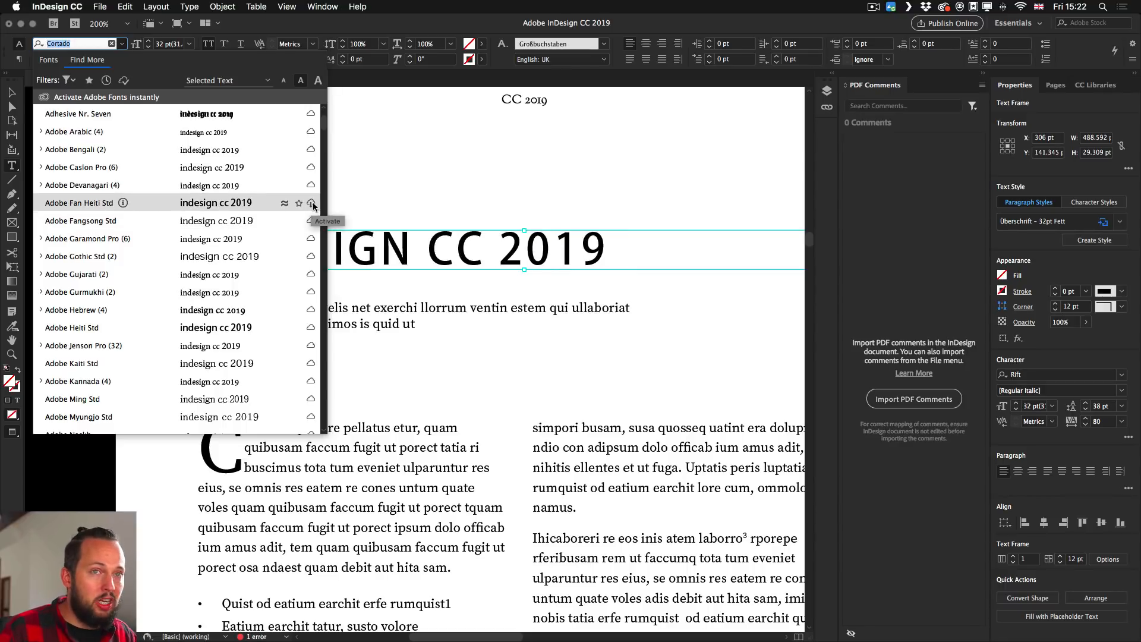
- Filter the Adobe Fonts to serif fonts with condensed width and try to activate the Bennet Banner Extra Condensed family
{"action": "left_click", "coordinate": [72, 81]}
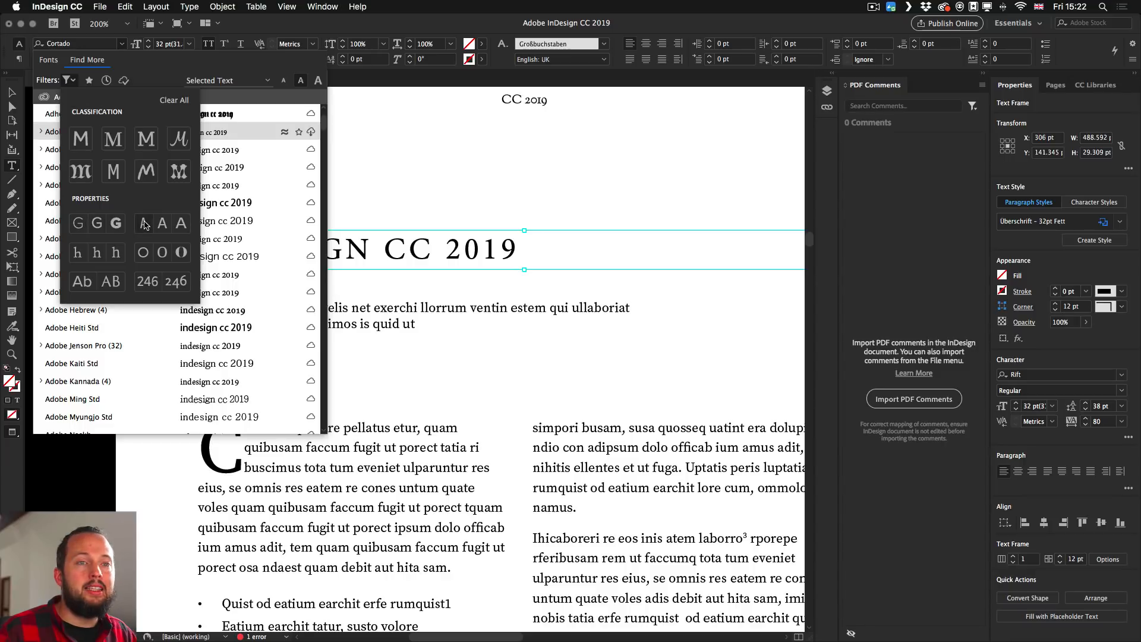
{"action": "left_click", "coordinate": [144, 225]}
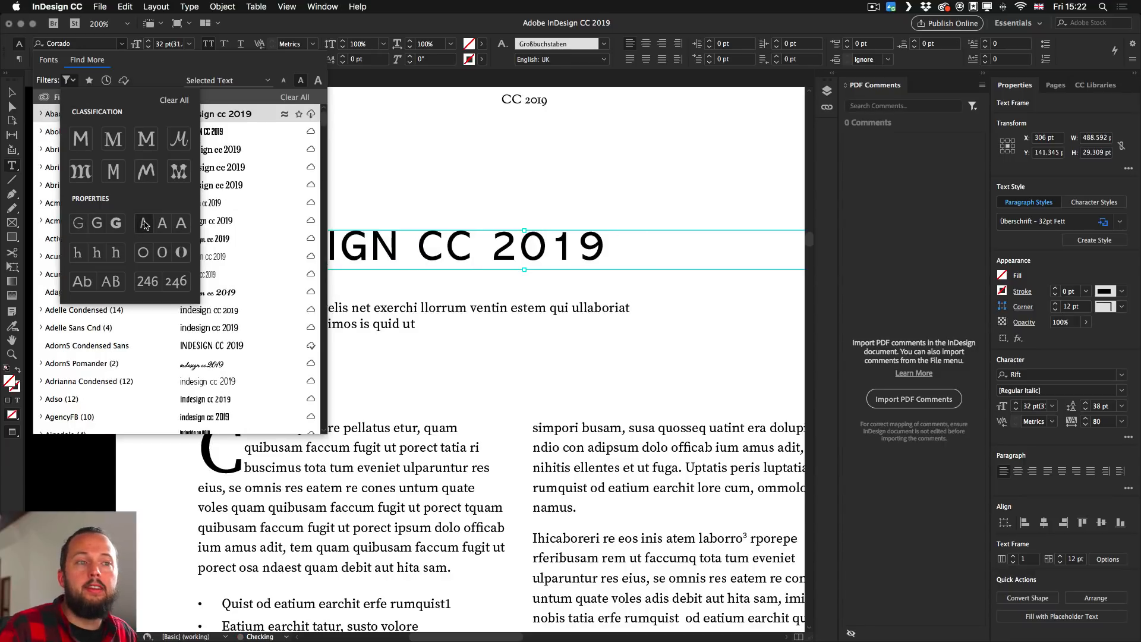
{"action": "left_click", "coordinate": [117, 141]}
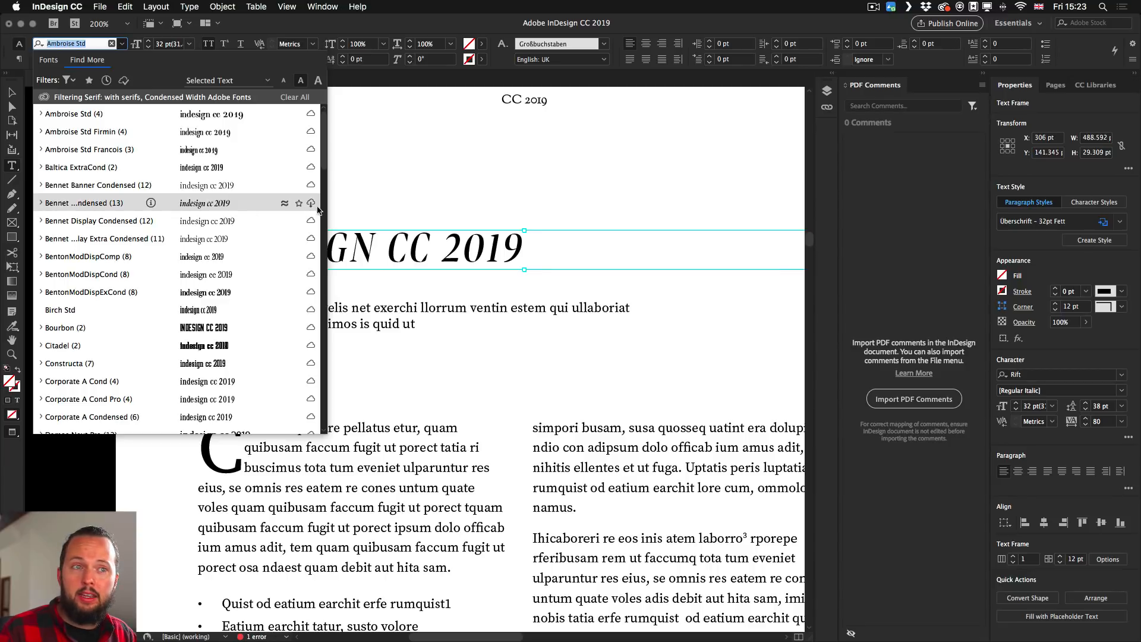
{"action": "left_click", "coordinate": [310, 204]}
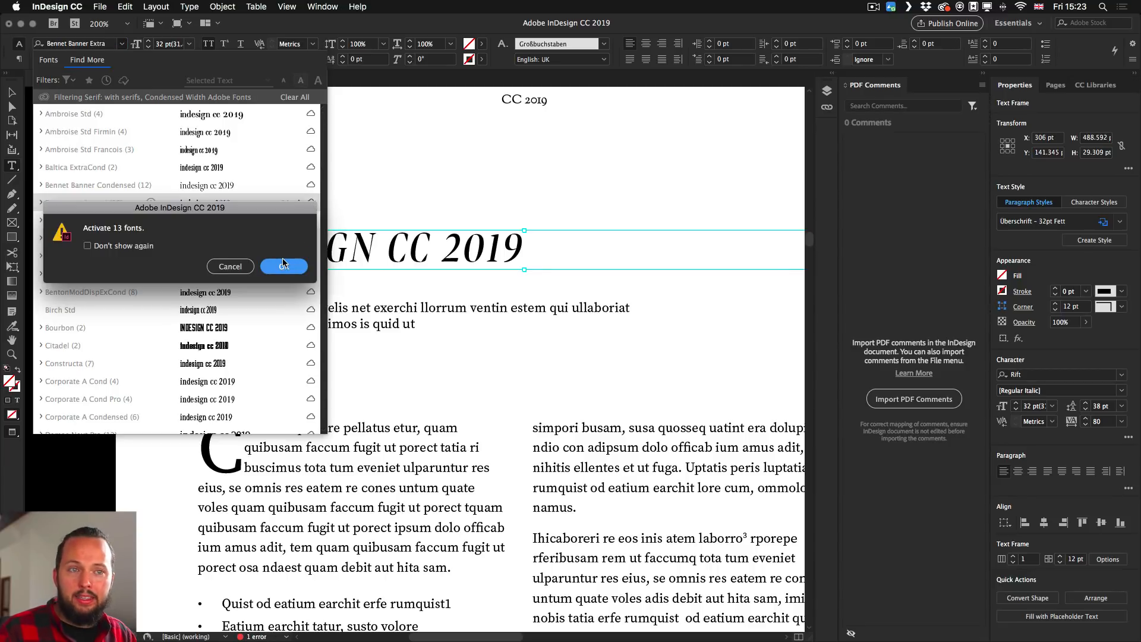
{"action": "left_click", "coordinate": [231, 266]}
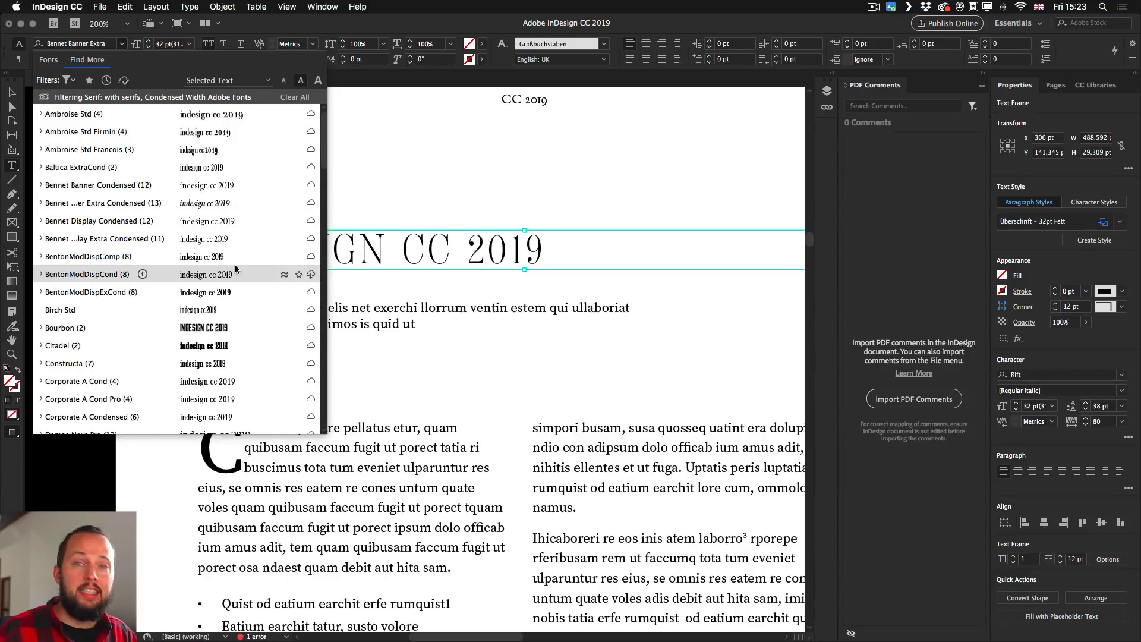